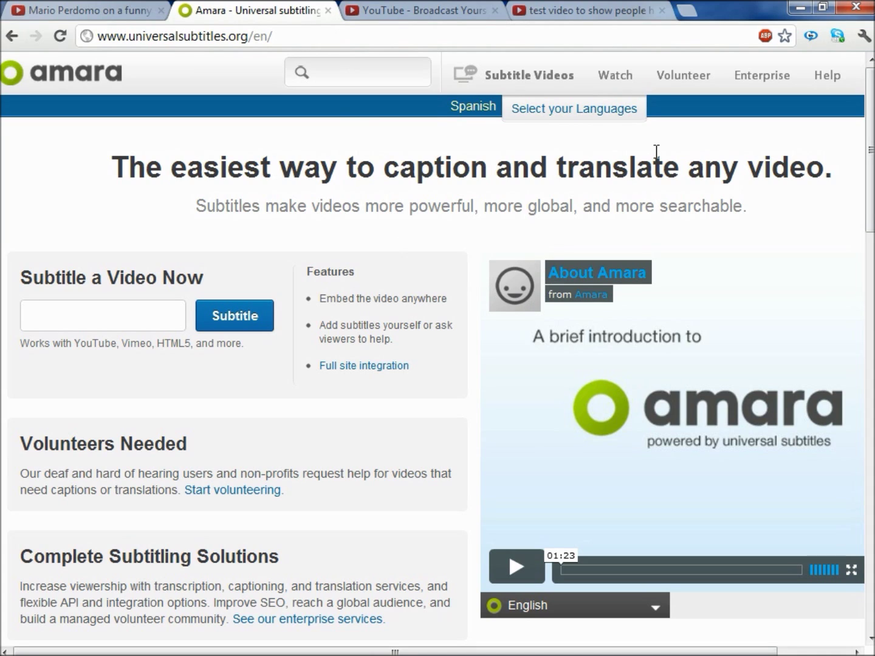
Paste the YouTube video link into Amara's 'Subtitle a Video Now' field and submit it.
left_click_drag(395, 653, 476, 652)
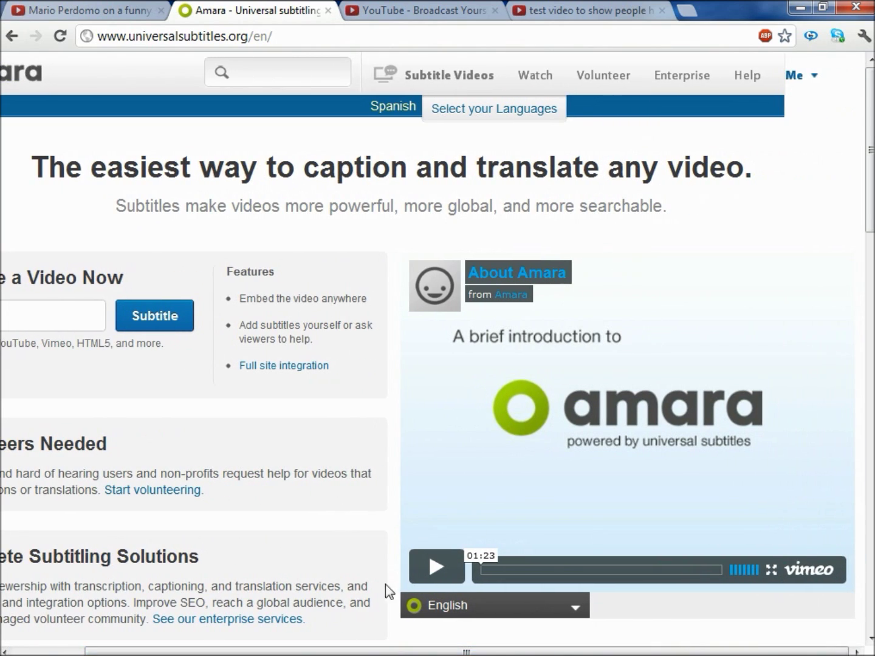
left_click_drag(355, 651, 279, 652)
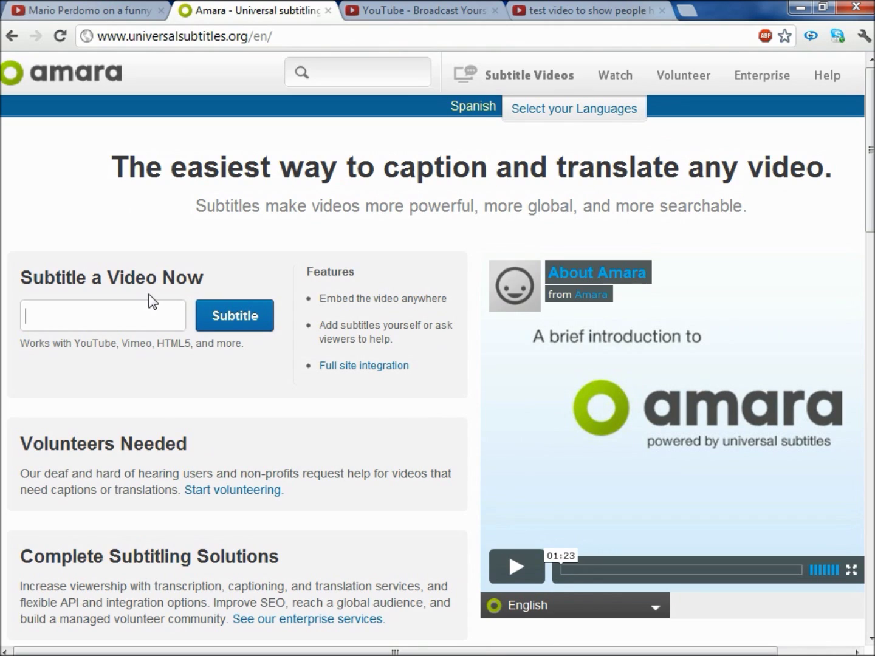
key("ctrl+v")
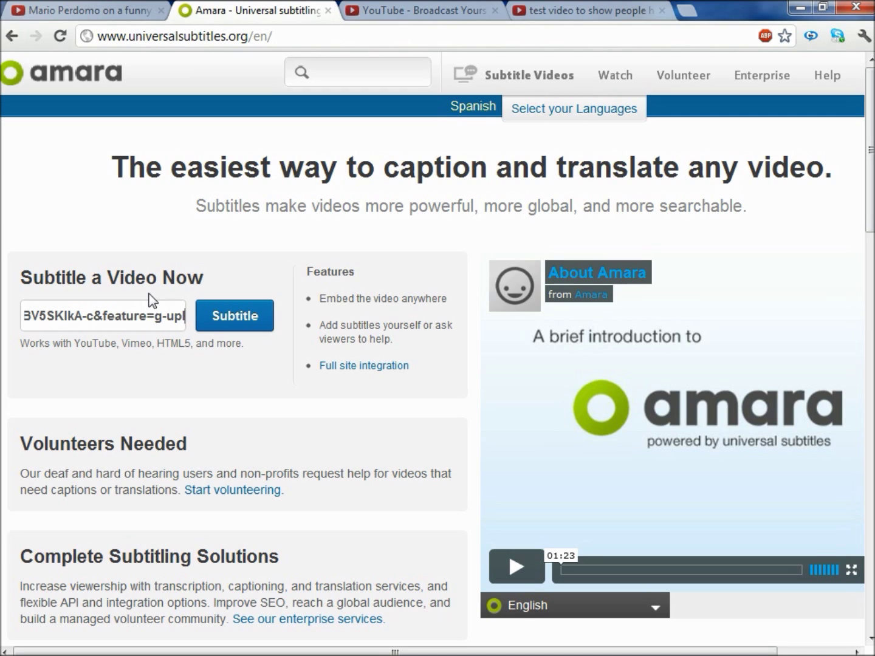
left_click(227, 330)
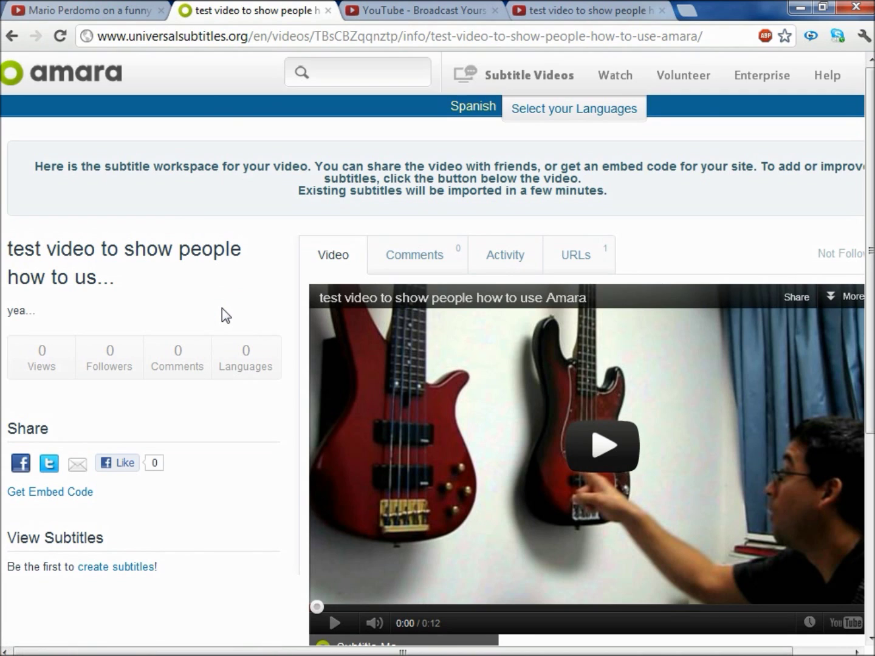
Scroll the video's Amara page down to the Subtitle Me and Contribute section.
scroll(221, 309, "down", 2)
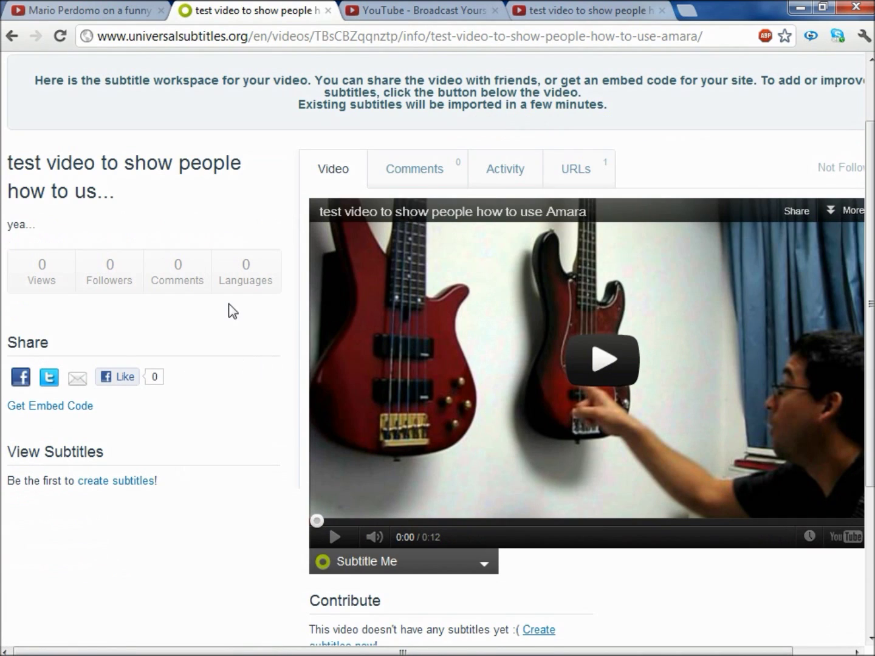
scroll(213, 418, "down", 2)
scroll(213, 418, "up", 4)
scroll(209, 411, "down", 2)
scroll(210, 411, "up", 2)
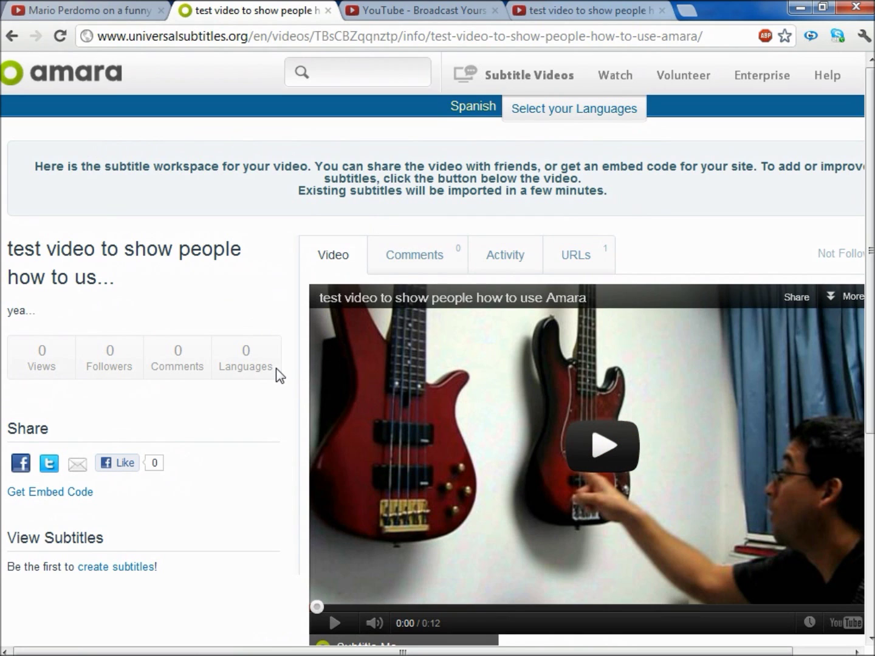
scroll(276, 368, "down", 1)
scroll(276, 368, "down", 1)
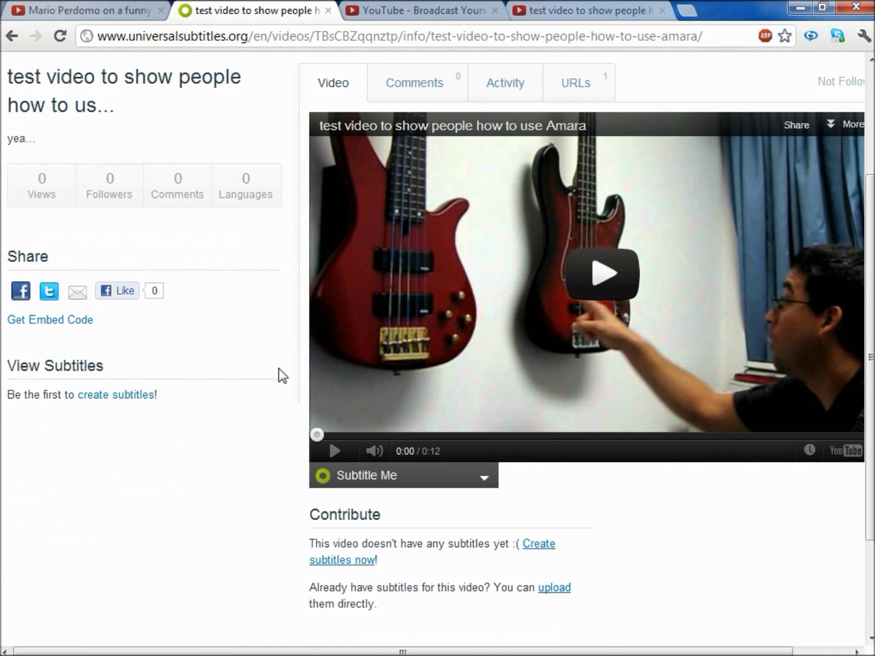
Create subtitles with 'Subtitle into' set to English, continuing to the Typing step.
left_click(485, 477)
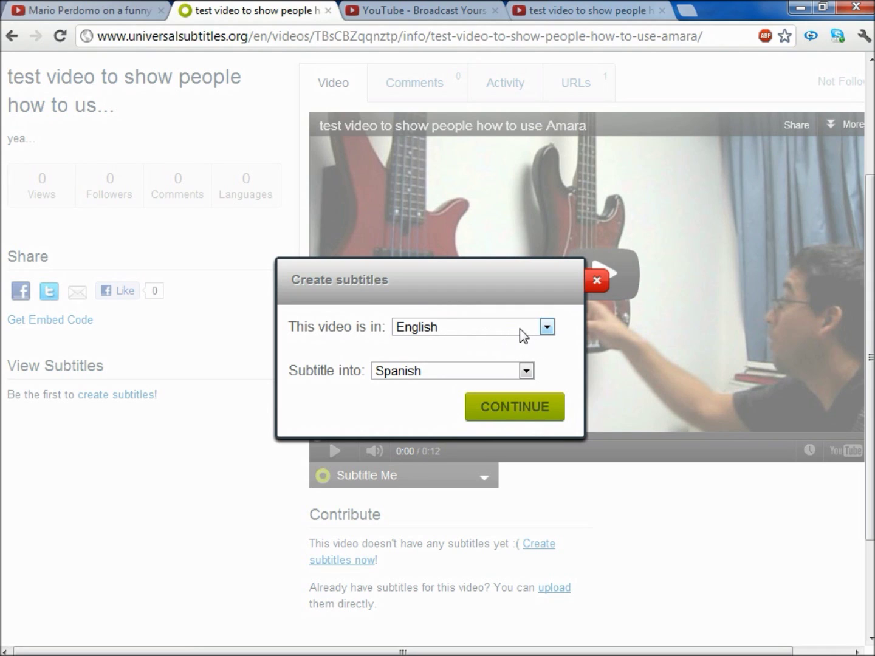
left_click(453, 373)
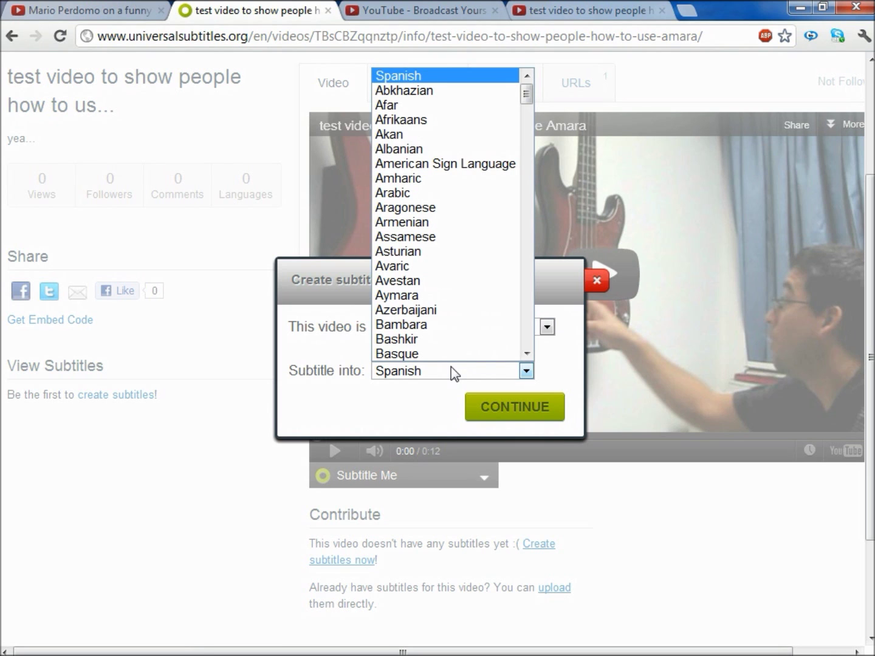
key("e")
key("n")
key("Return")
scroll(439, 268, "down", 2)
left_click(506, 267)
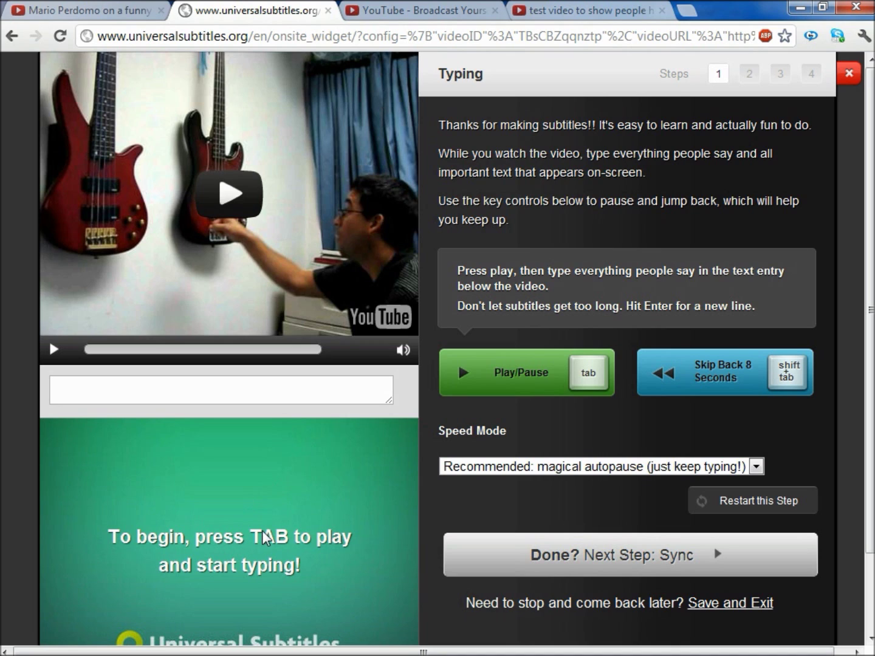
Add the speaker's introduction line ending '...this is my 5 string bass', without a final period.
key("Tab")
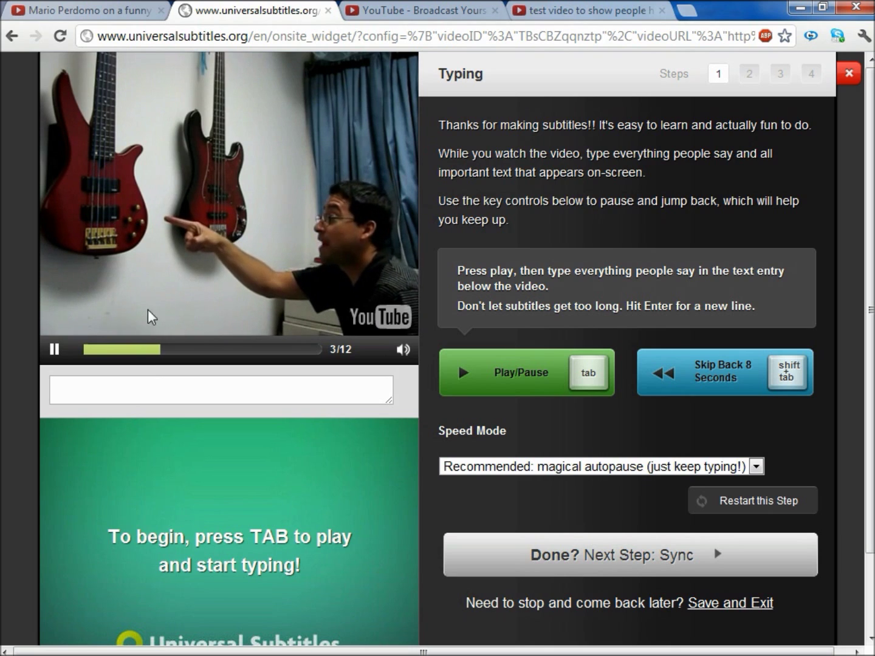
left_click(63, 381)
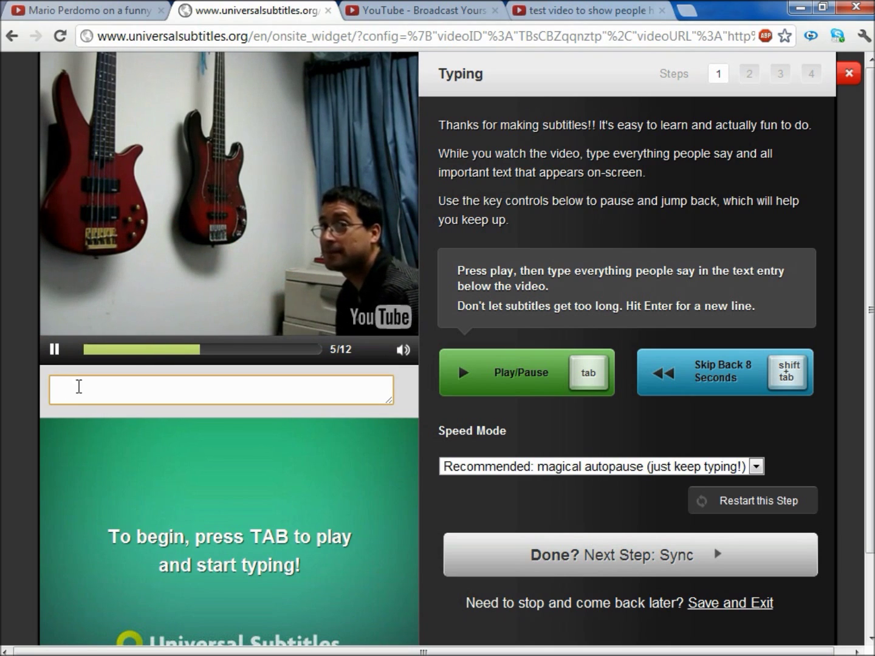
type("Hello, my name is Mario and this is my 5 string bass.")
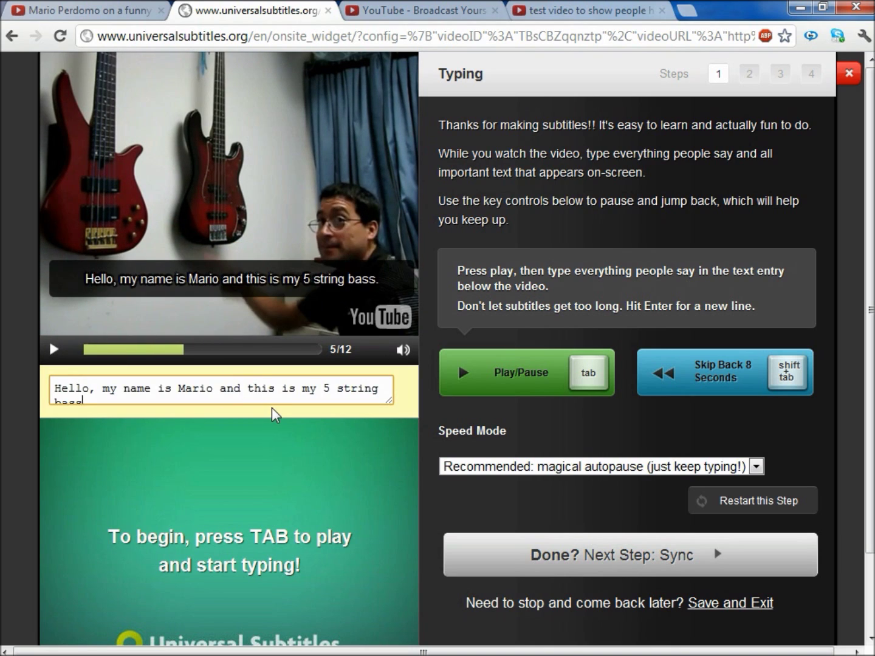
key("BackSpace")
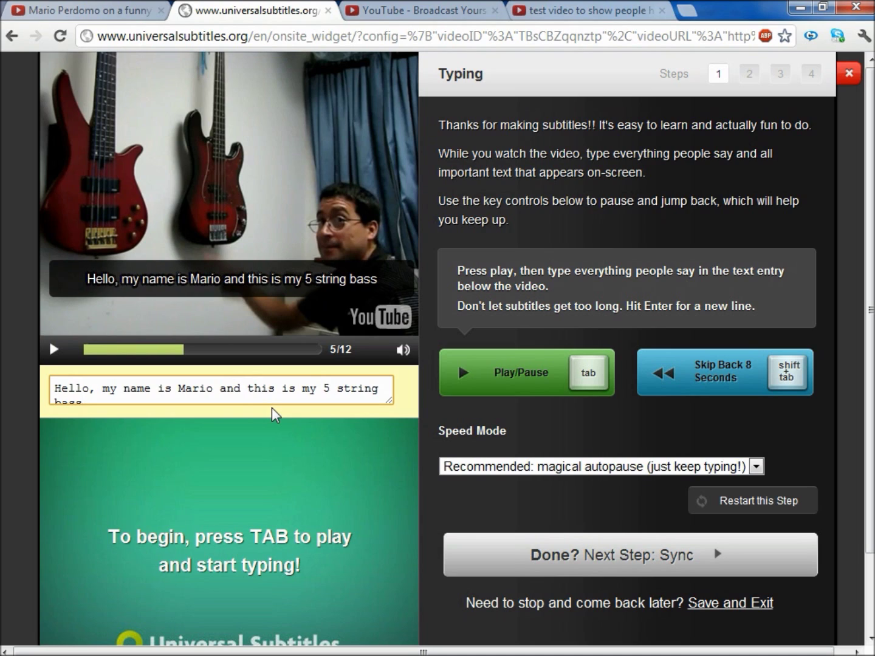
key("Return")
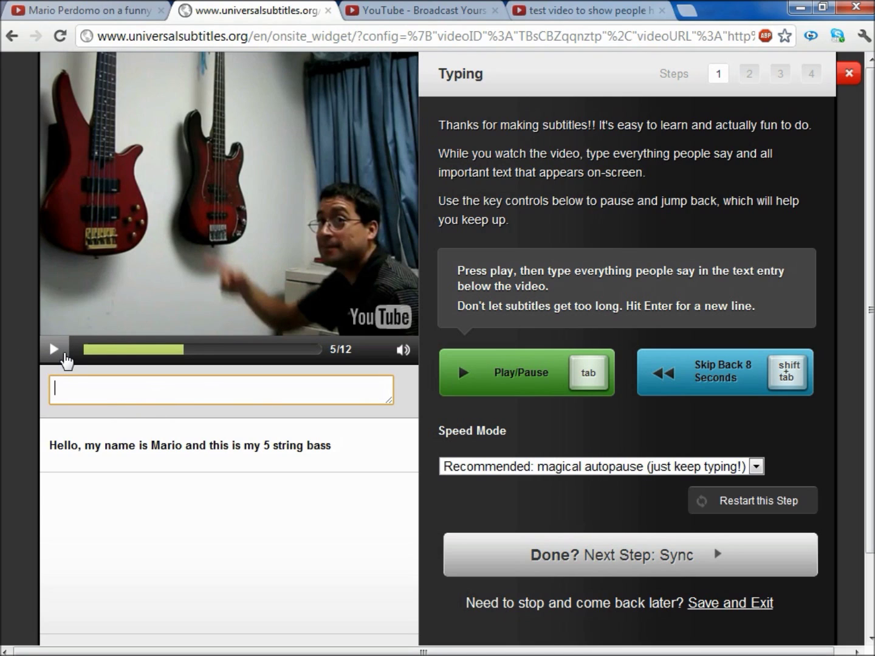
Add the line 'over here you can see my 4 string bass' and advance to Syncing.
left_click(66, 361)
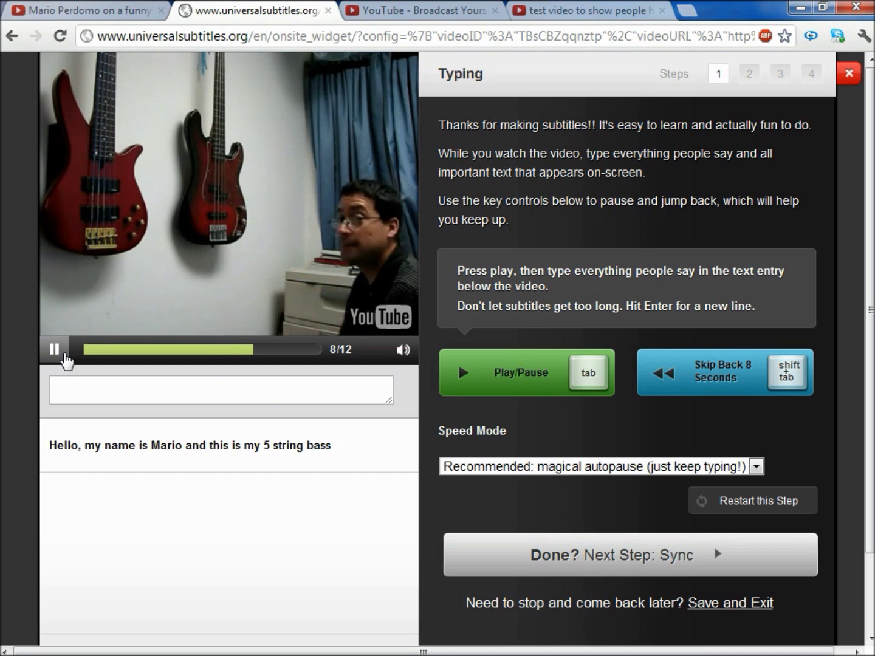
left_click(66, 362)
left_click(89, 384)
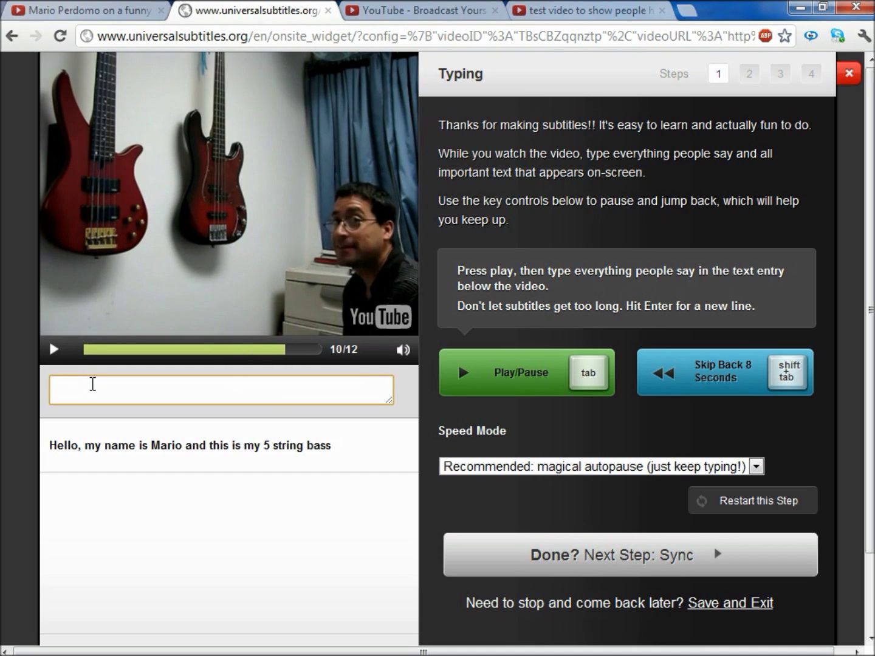
type("over here you can see my 4 string bass")
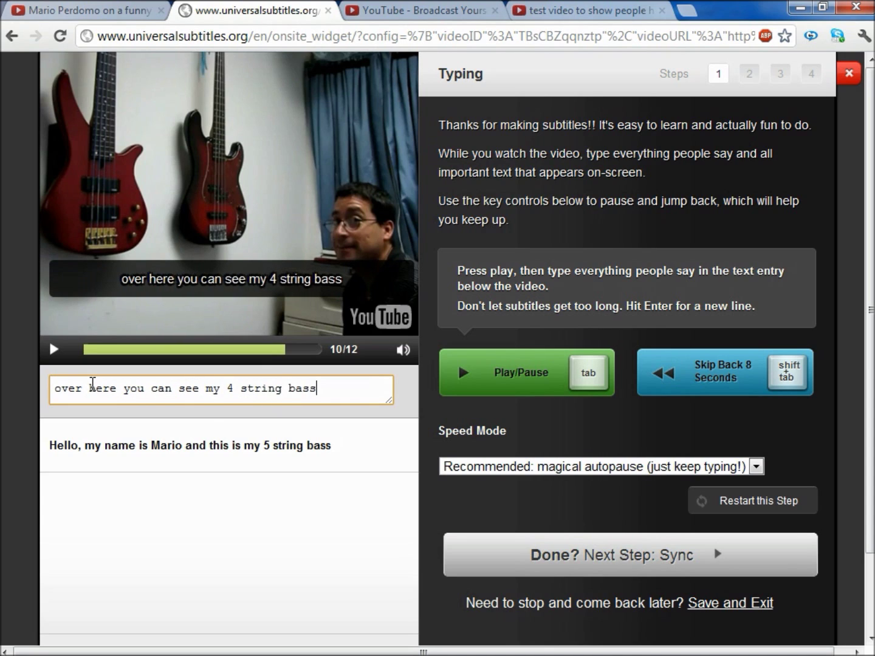
key("Return")
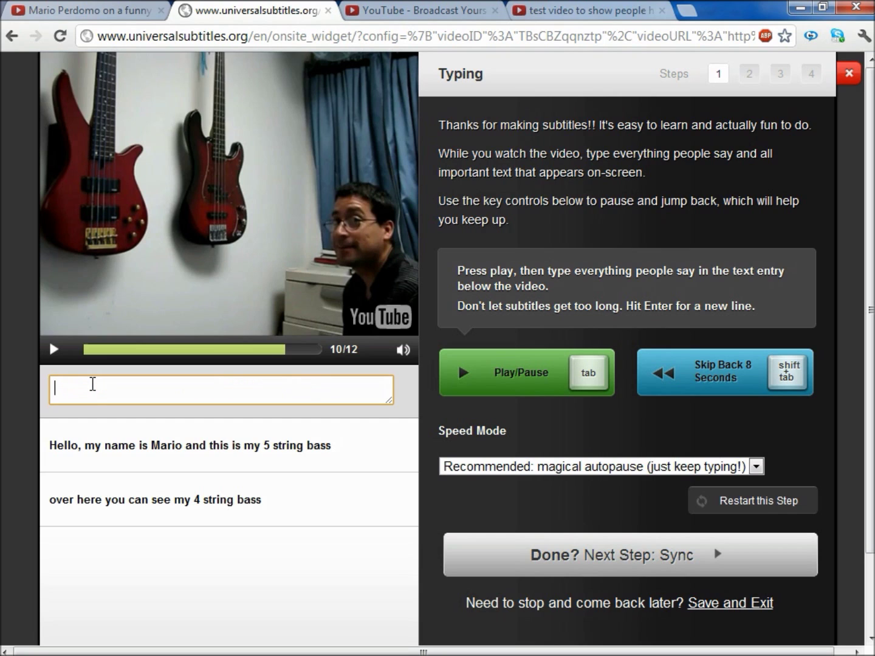
left_click(54, 350)
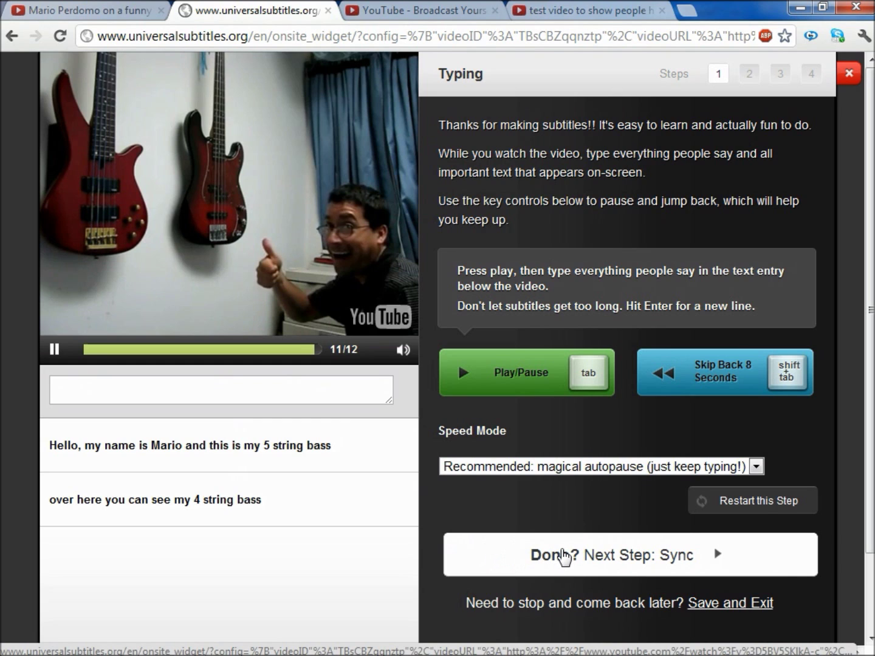
left_click(563, 556)
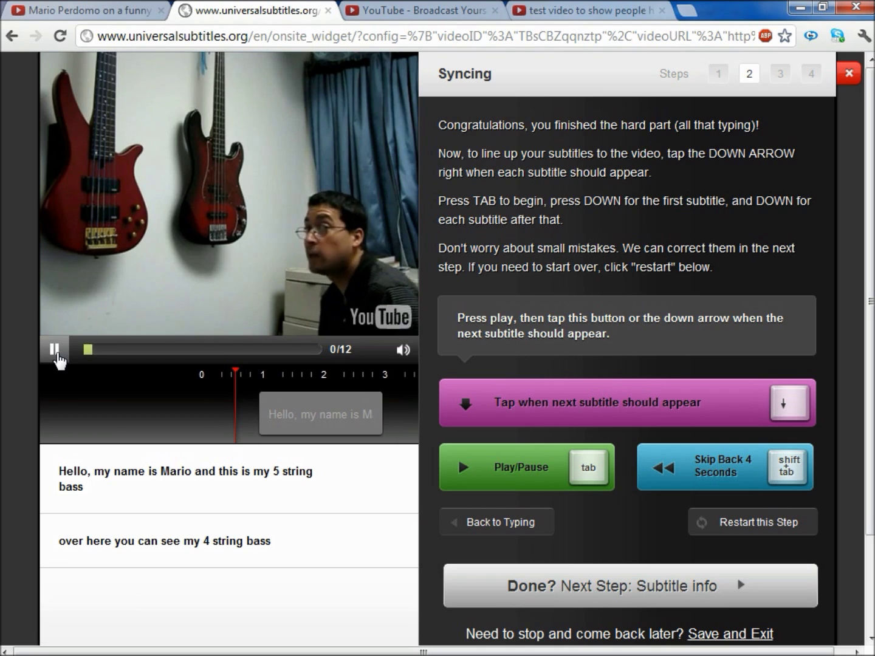
Drag the first subtitle bubble's start on the timeline until it begins at 0.50 seconds.
left_click(55, 351)
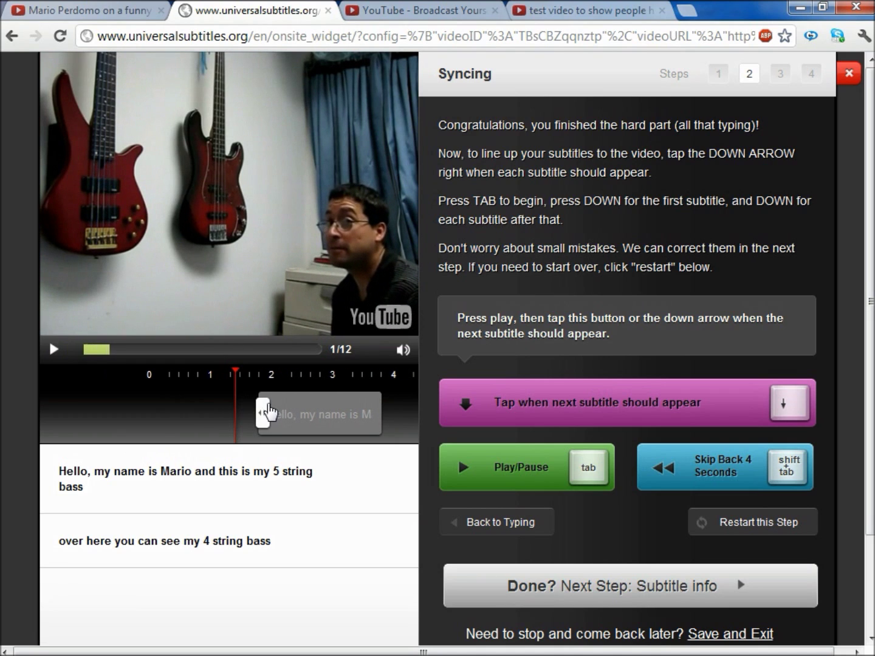
left_click_drag(268, 413, 177, 420)
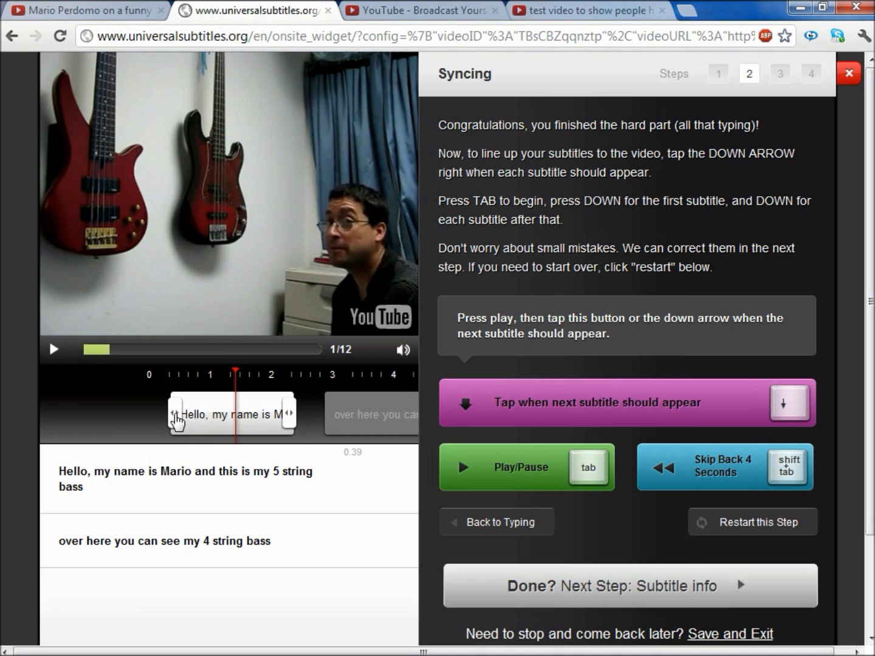
left_click_drag(287, 416, 283, 419)
left_click_drag(180, 417, 201, 412)
left_click(153, 378)
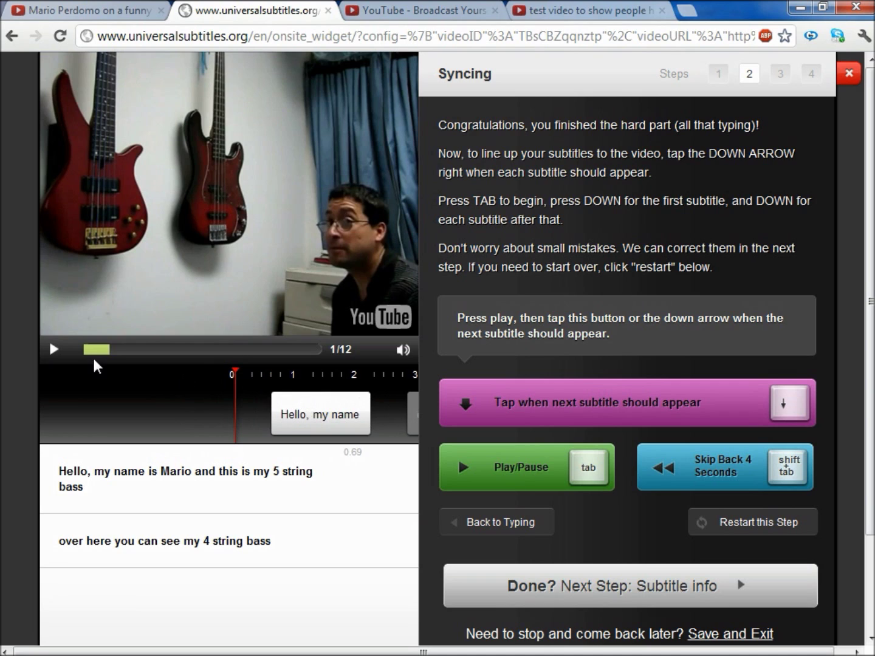
left_click(53, 350)
left_click(54, 350)
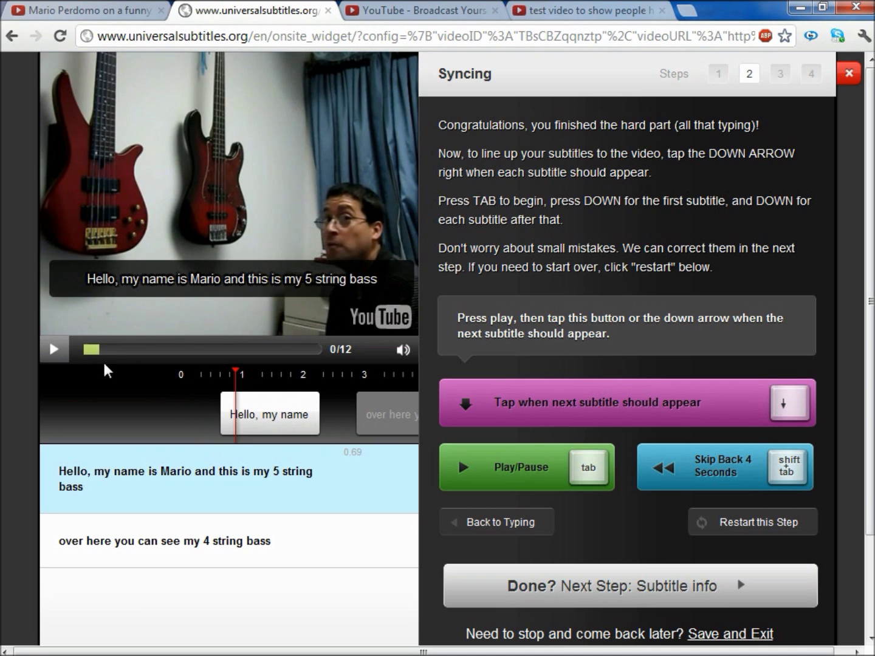
left_click_drag(226, 413, 215, 395)
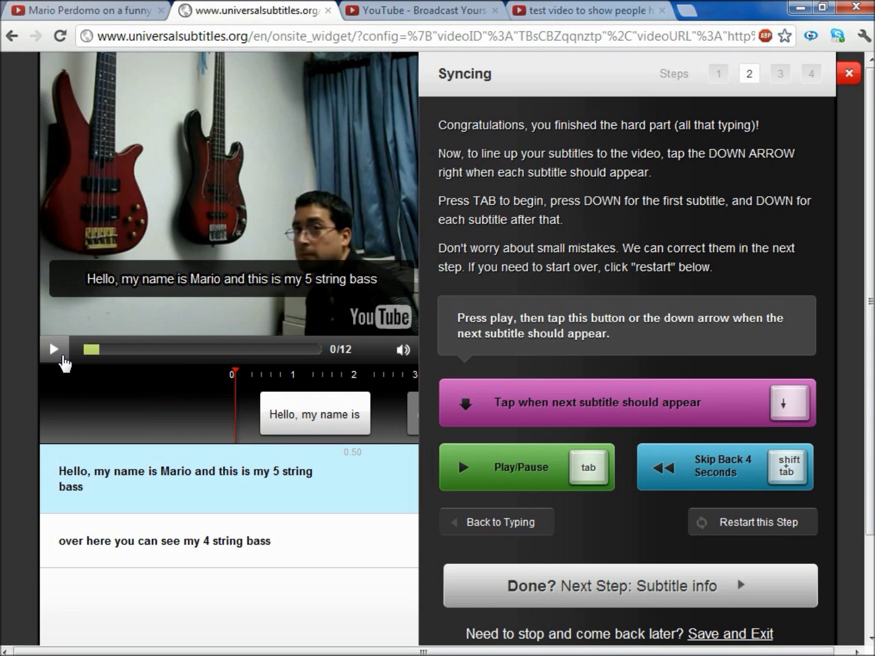
Extend the first subtitle's end on the timeline to about 5 seconds.
left_click(64, 359)
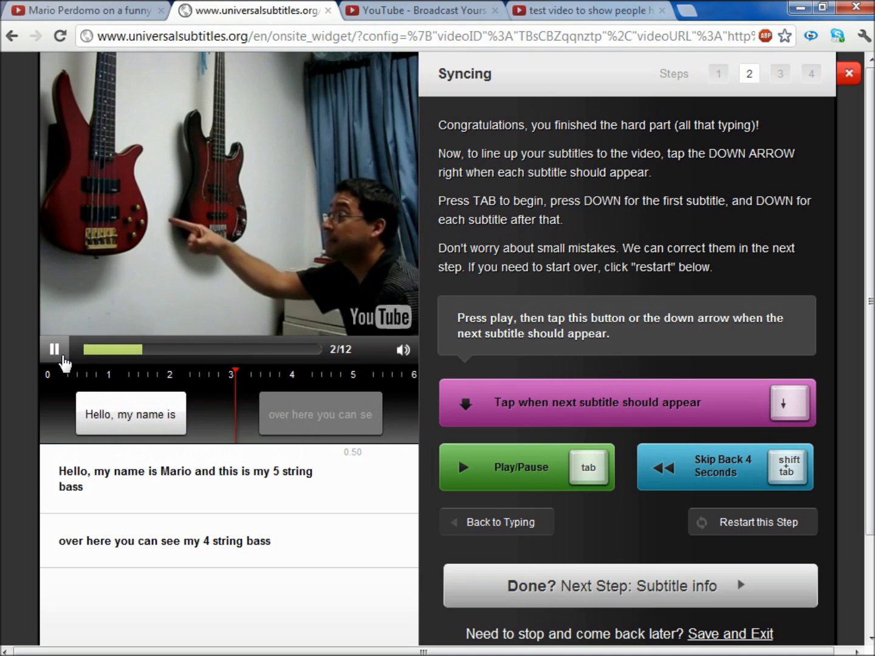
left_click(63, 358)
left_click_drag(148, 413, 246, 425)
left_click(58, 358)
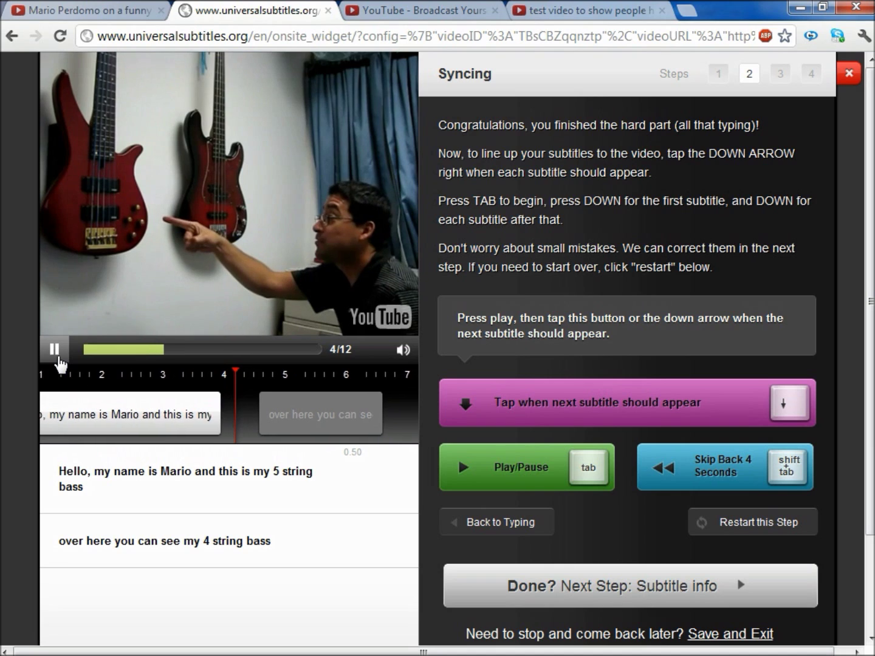
left_click(58, 358)
left_click_drag(176, 417, 238, 434)
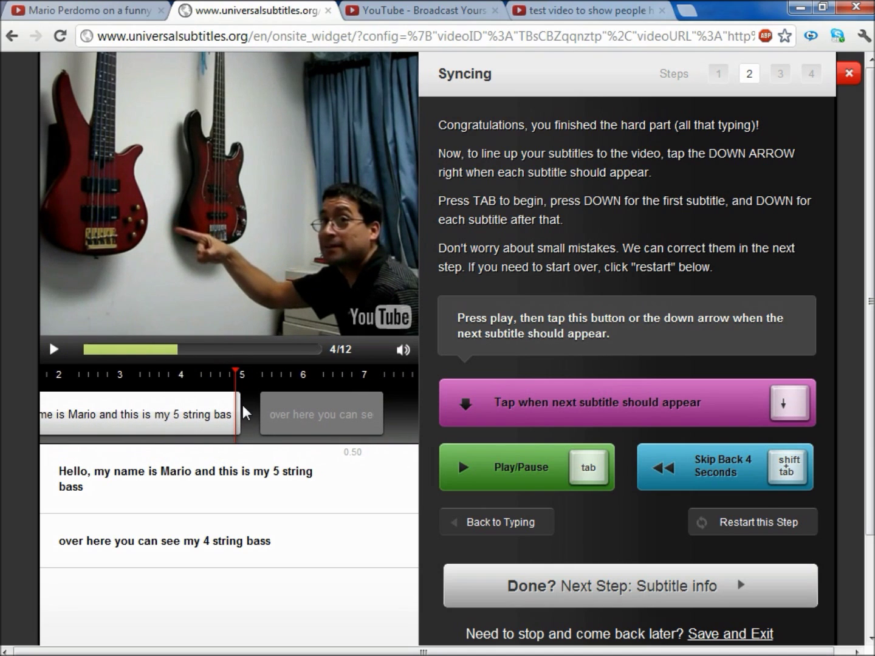
left_click_drag(188, 382, 345, 404)
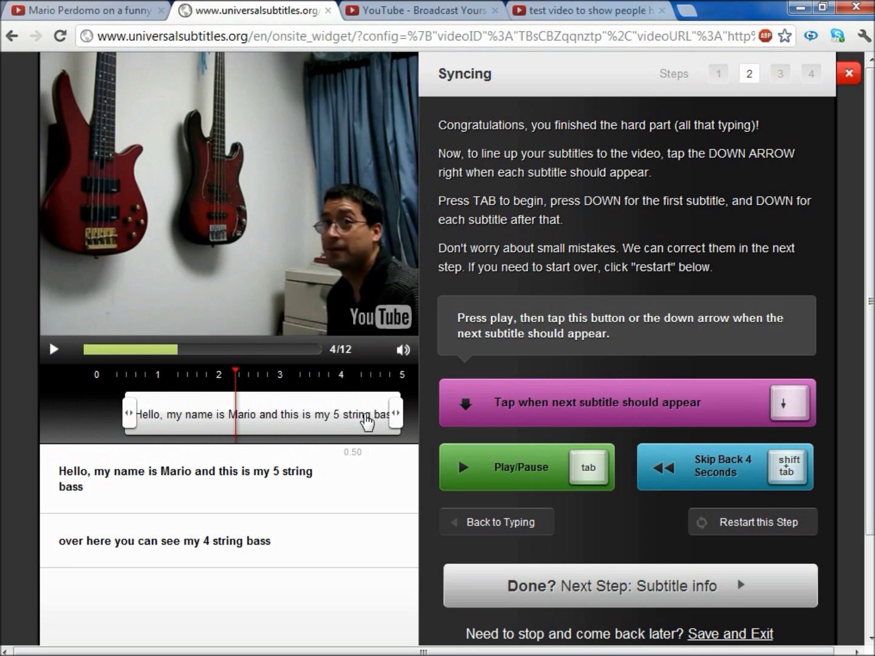
left_click_drag(392, 420, 401, 425)
left_click_drag(167, 386, 332, 404)
left_click(54, 351)
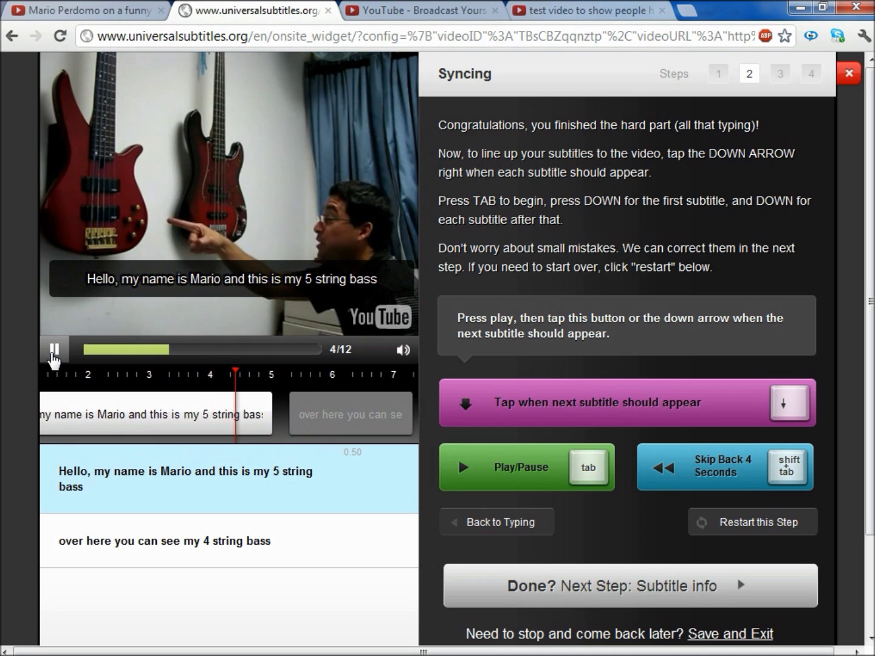
left_click(53, 358)
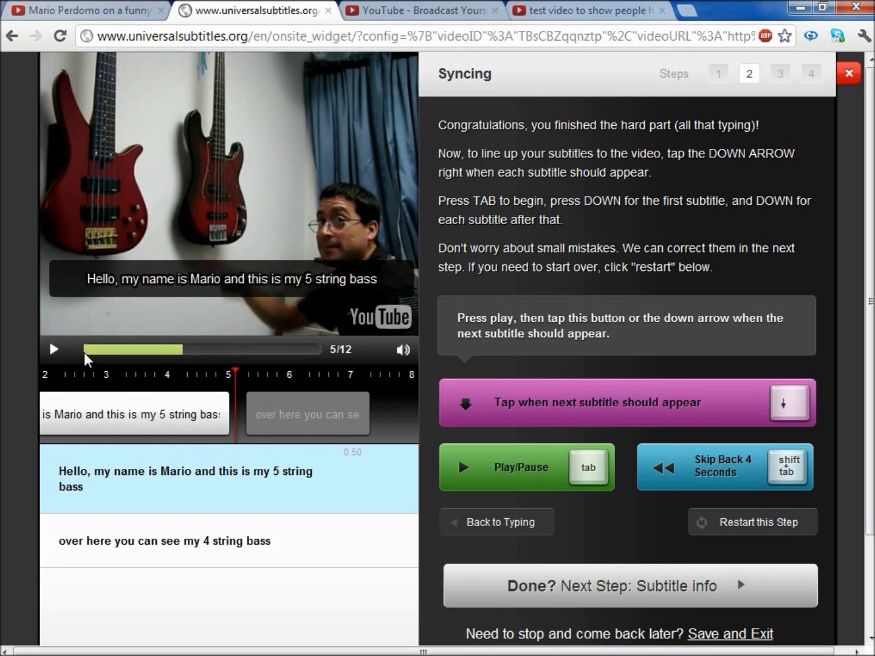
Move the second subtitle to start at 6.78 seconds, ending around 11 seconds.
mouse_move(263, 423)
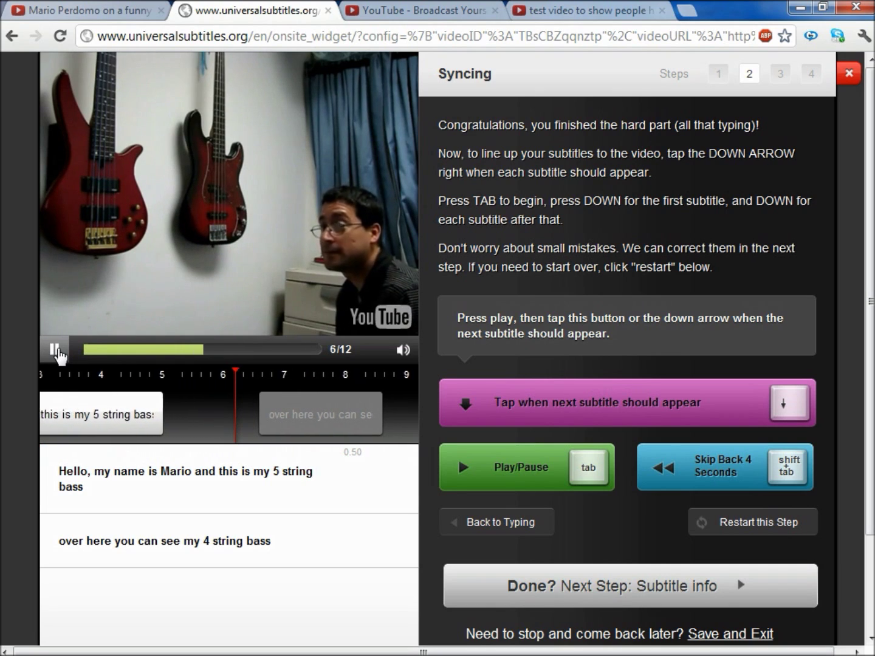
left_click(55, 350)
left_click_drag(265, 413, 242, 422)
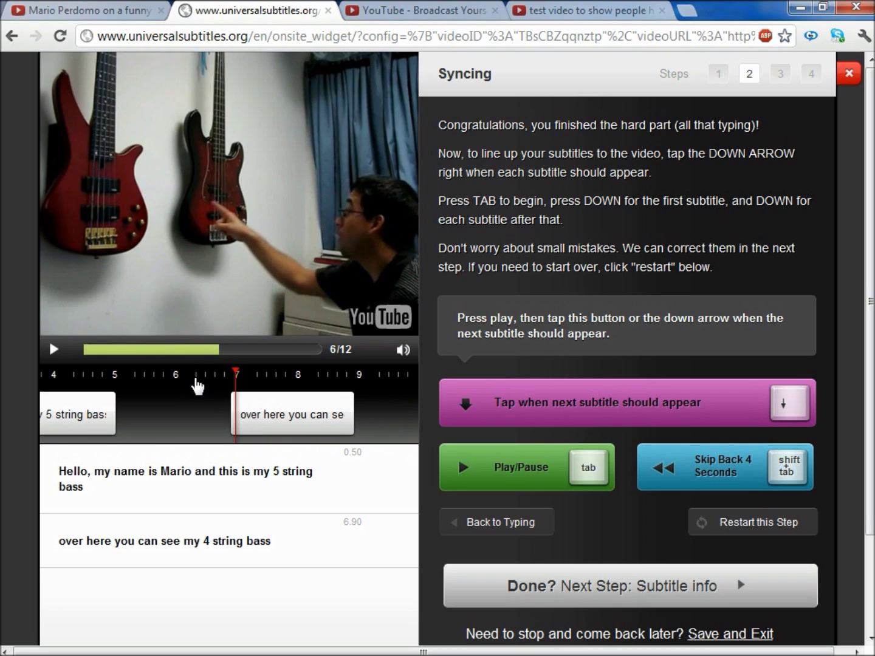
left_click_drag(224, 413, 206, 417)
left_click_drag(148, 385, 256, 396)
left_click(55, 349)
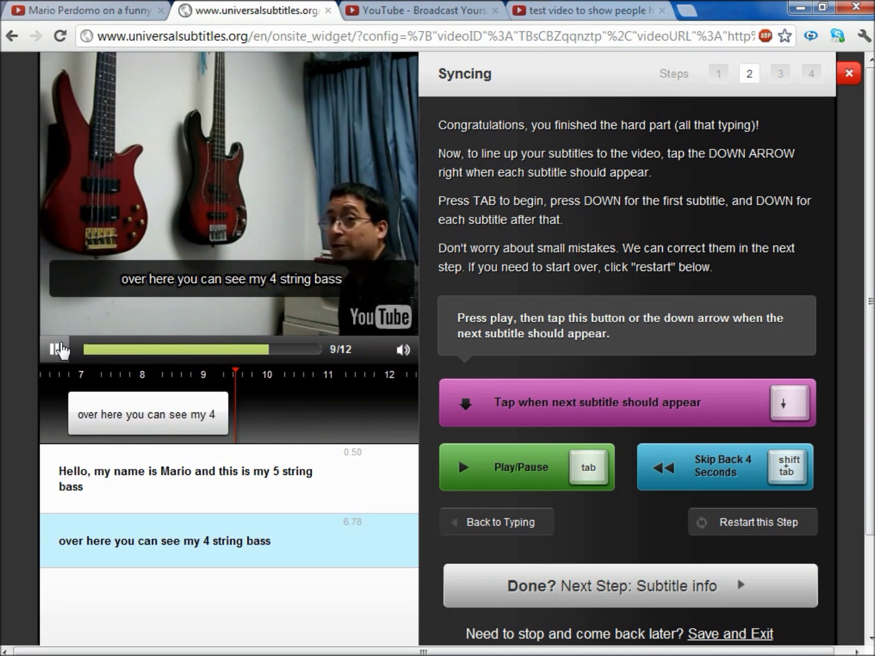
left_click(56, 349)
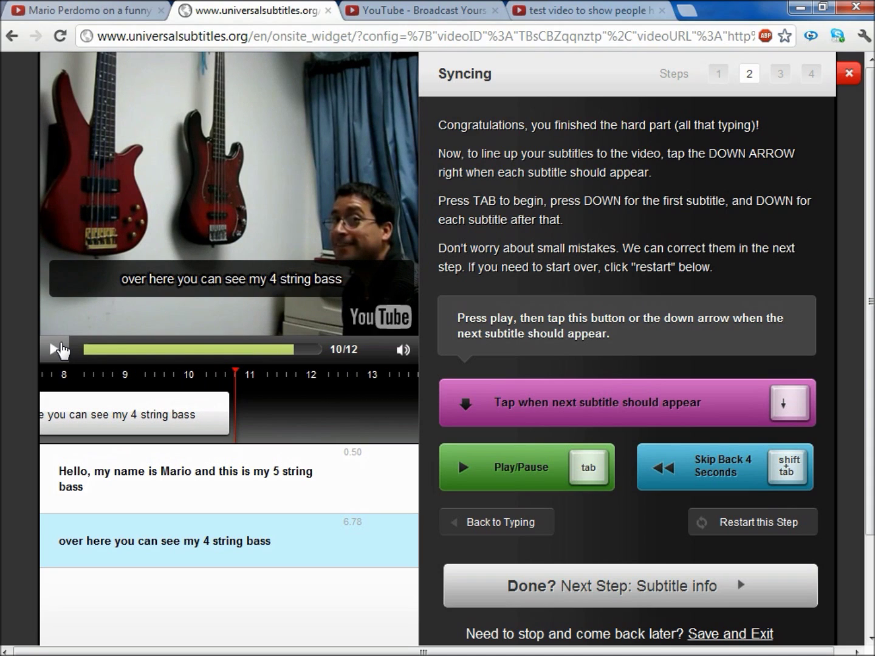
left_click_drag(225, 413, 230, 417)
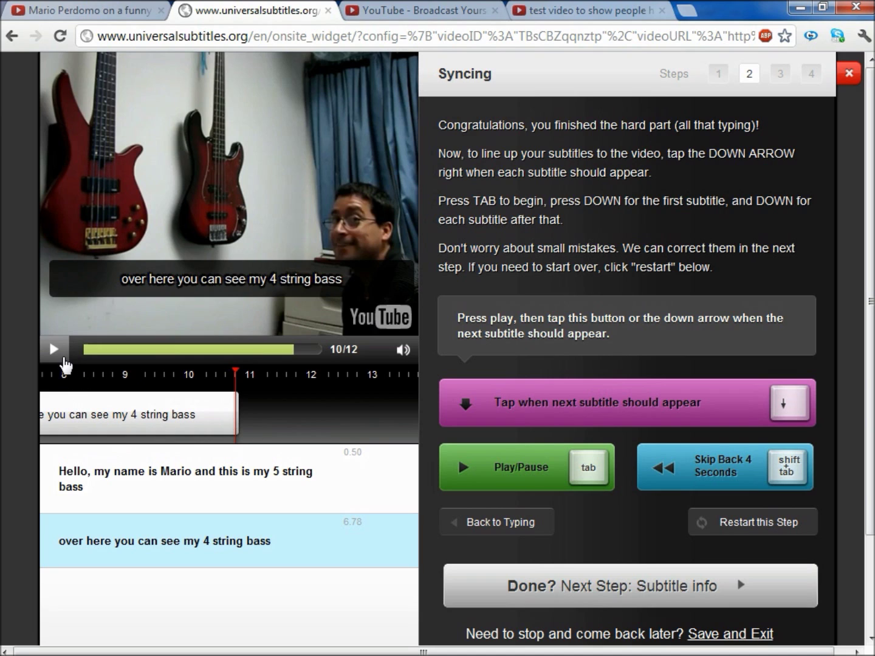
left_click(62, 357)
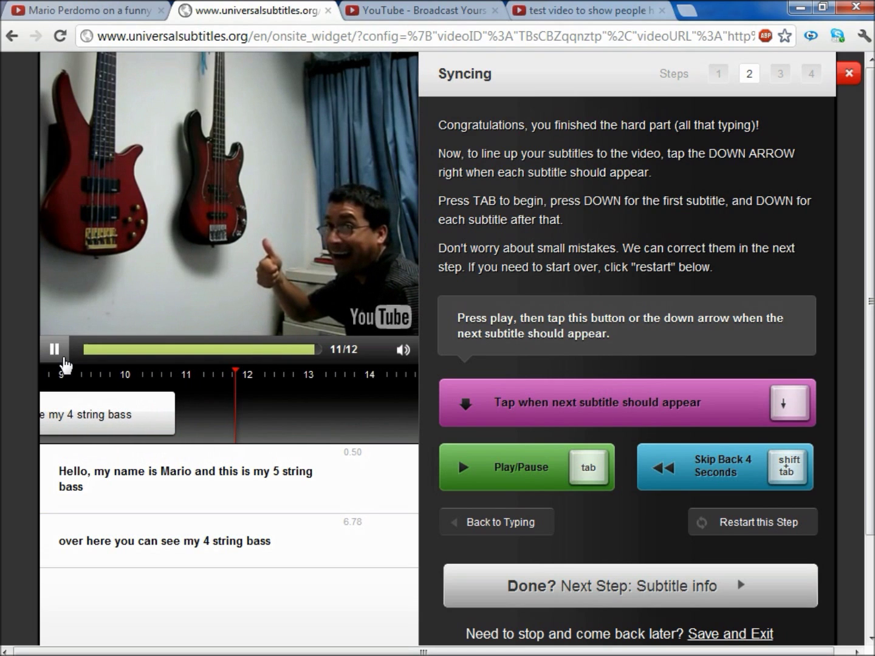
scroll(274, 486, "down", 3)
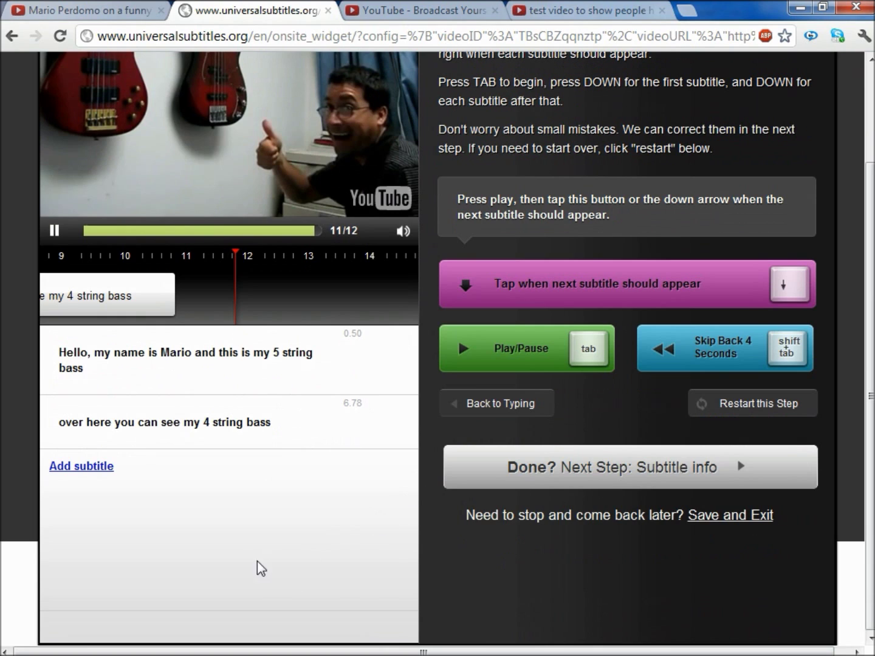
Insert then delete a blank subtitle before the second line, which now starts at 8.81 seconds.
mouse_move(163, 446)
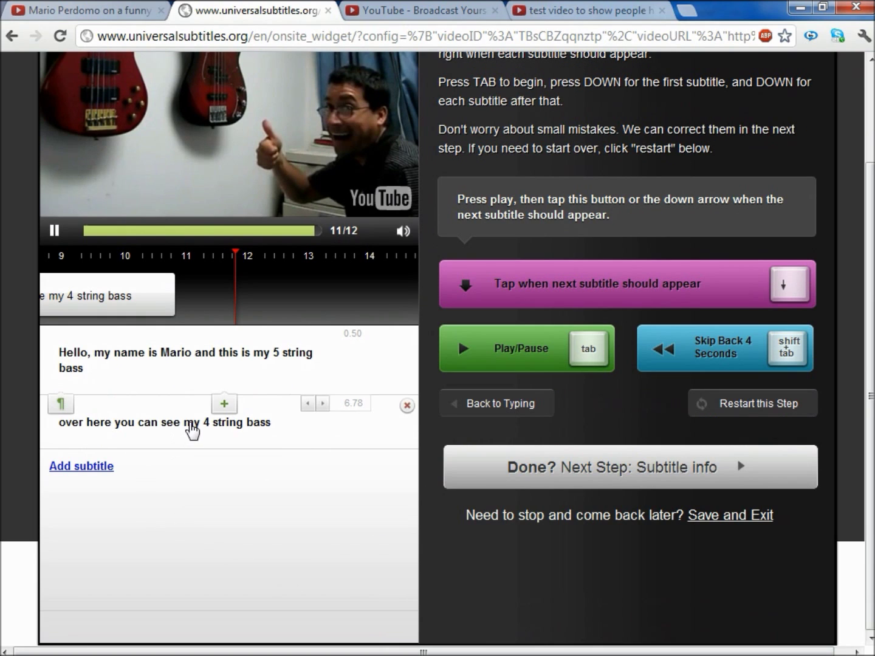
left_click(233, 406)
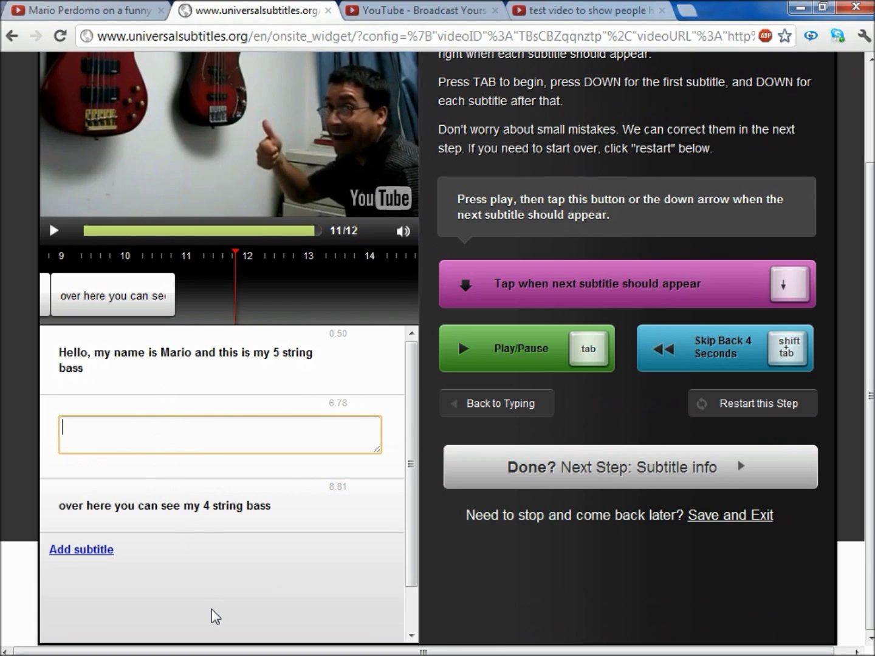
left_click(292, 502)
mouse_move(309, 476)
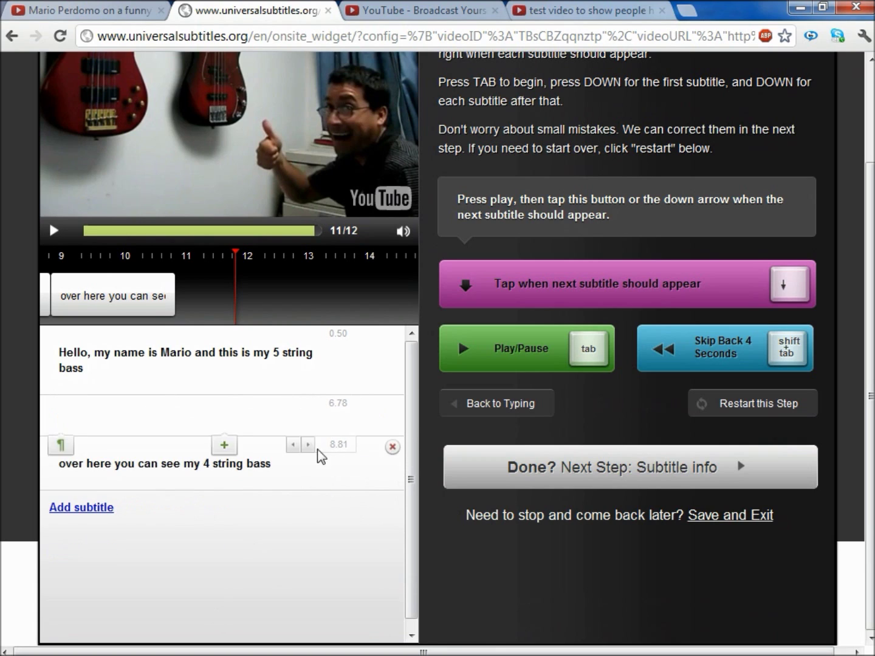
left_click(393, 406)
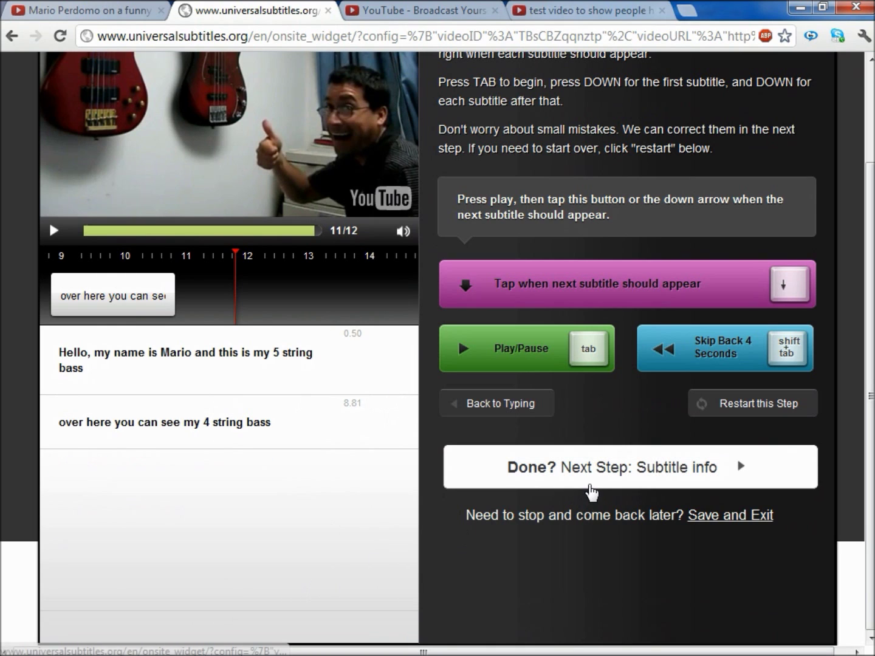
scroll(577, 505, "up", 2)
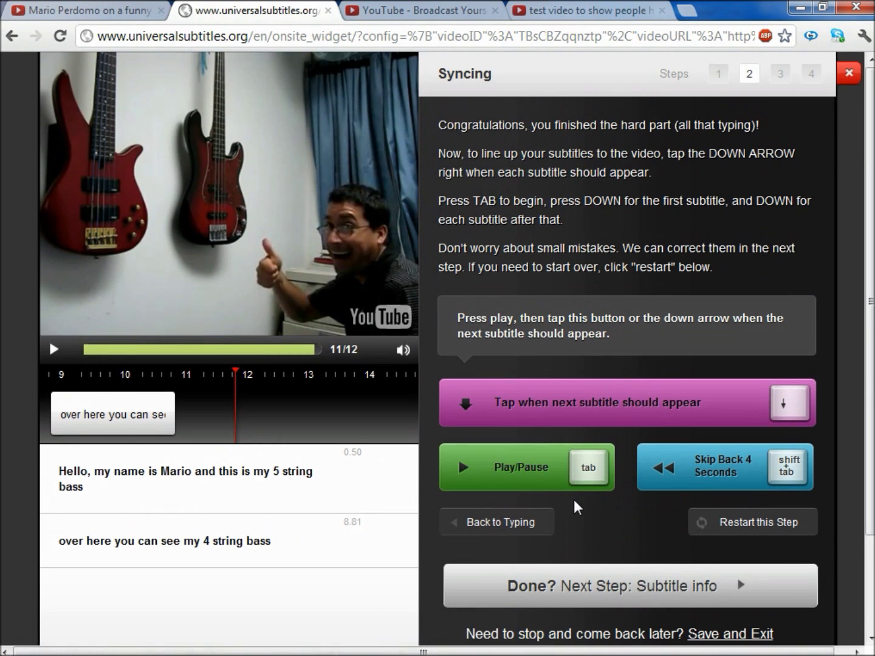
Step through info and review, submit the English subtitles, and acknowledge 'Subtitles saved'.
left_click(575, 602)
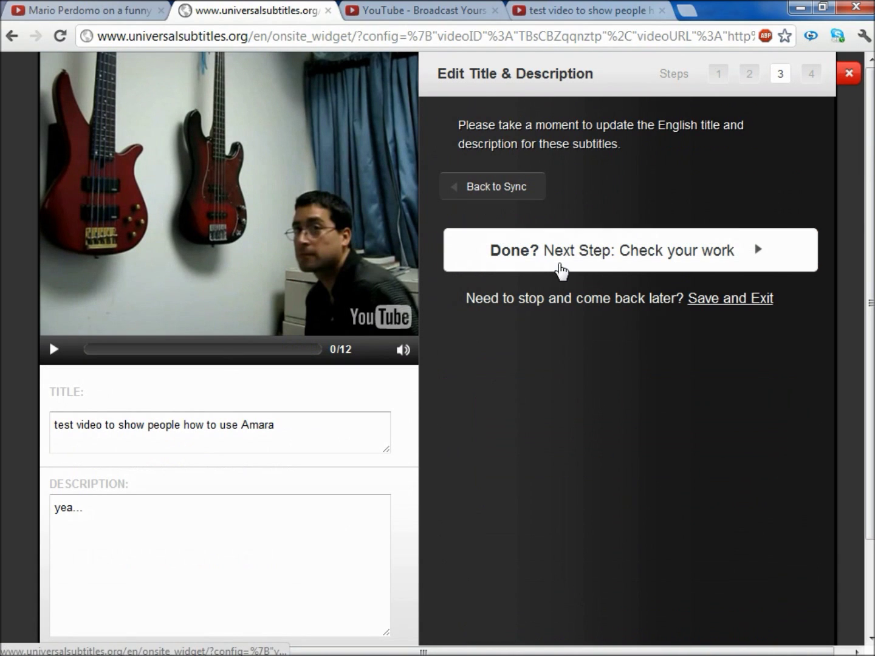
left_click(560, 271)
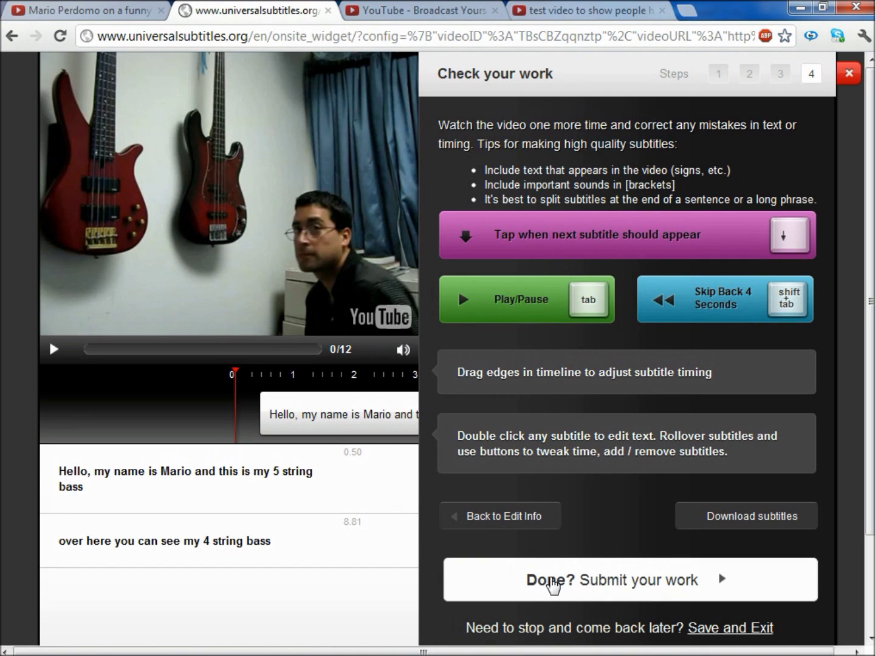
left_click(550, 583)
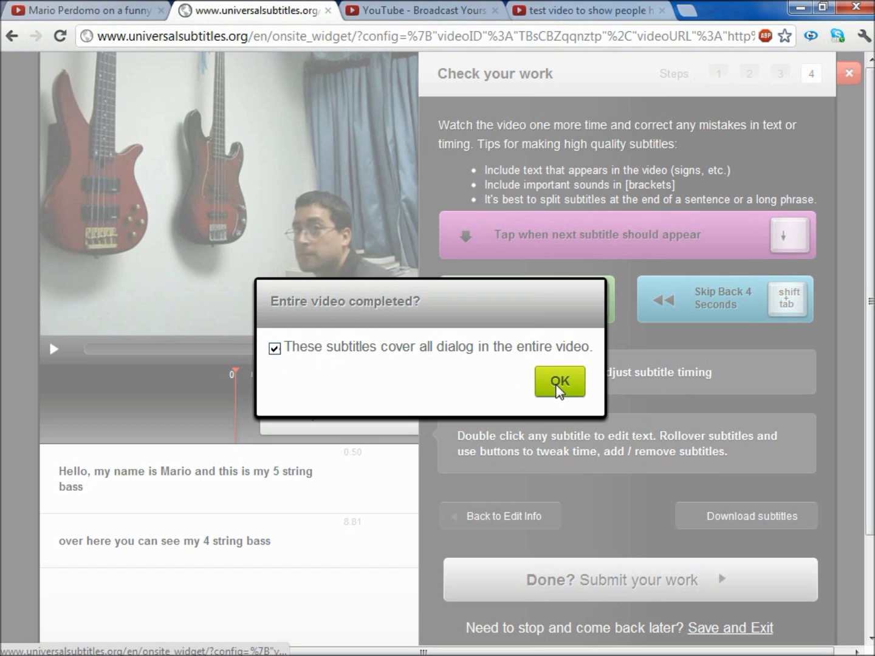
left_click(558, 384)
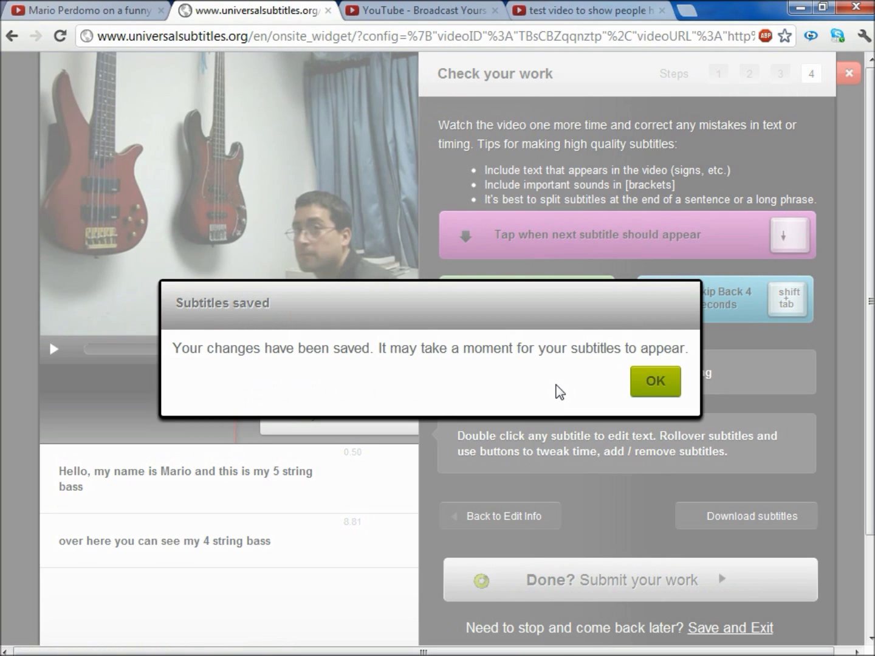
left_click(644, 382)
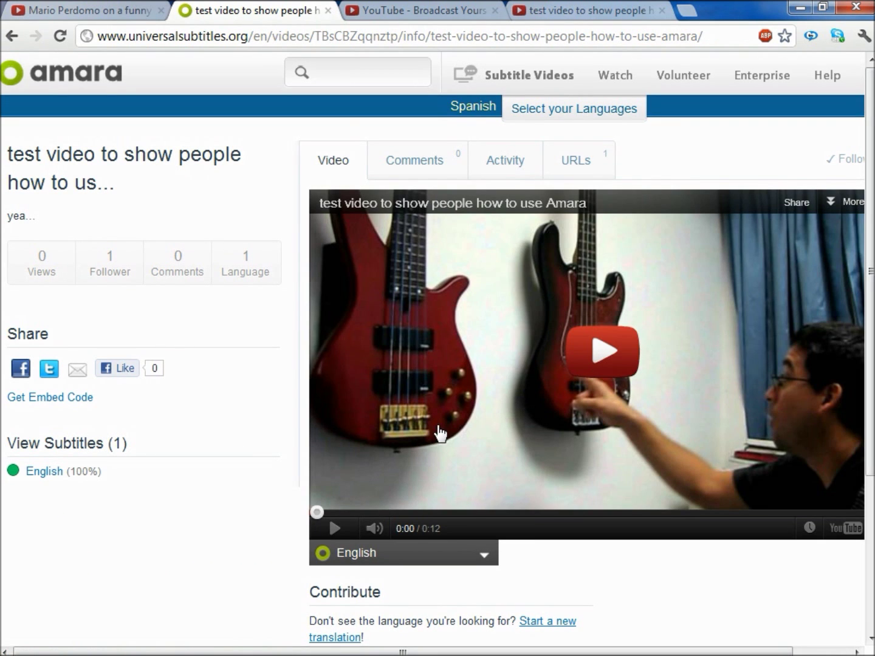
Scroll the video page to check English is listed at 100% under View Subtitles.
scroll(433, 491, "down", 3)
scroll(433, 491, "up", 3)
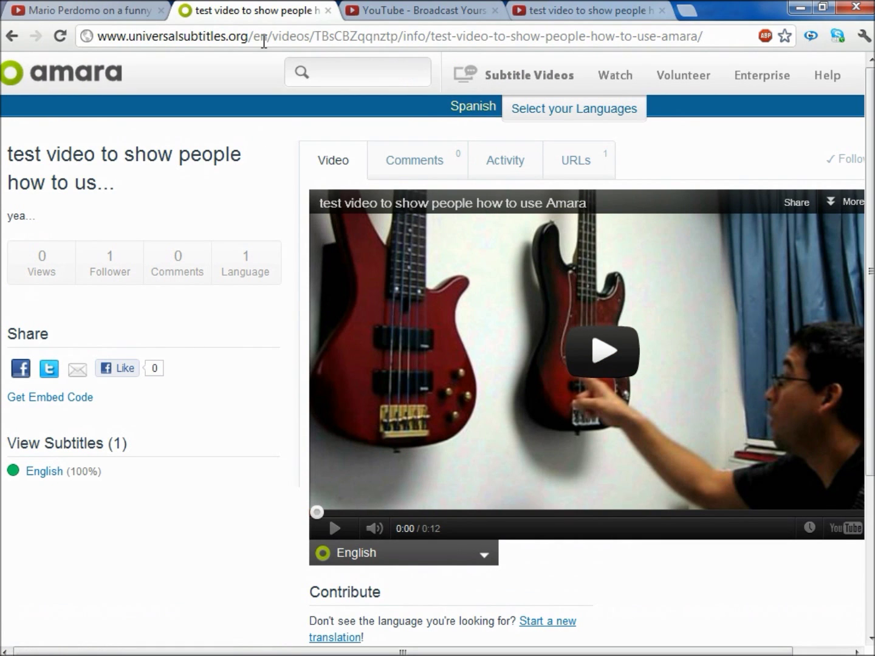
scroll(244, 512, "down", 3)
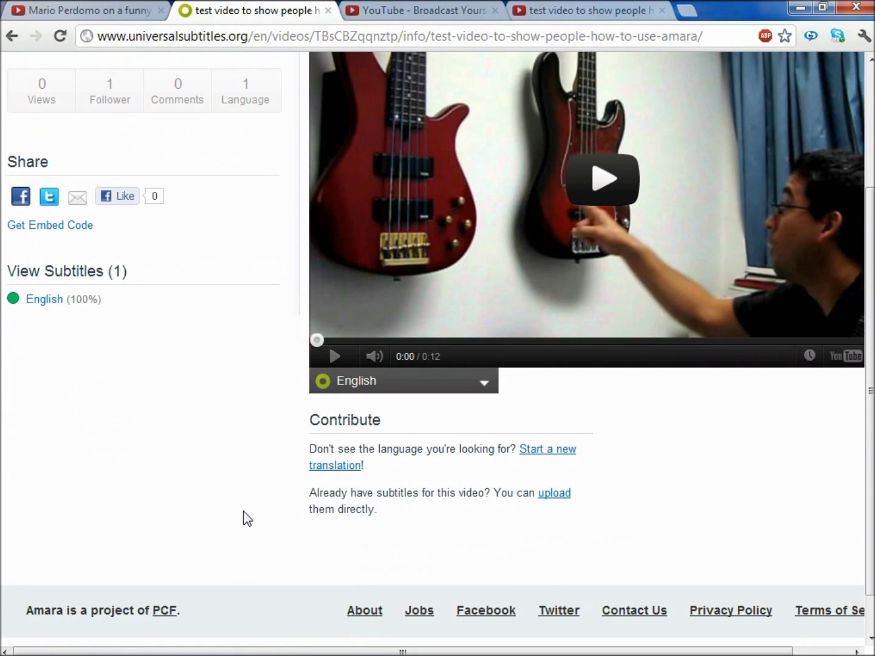
scroll(249, 518, "up", 3)
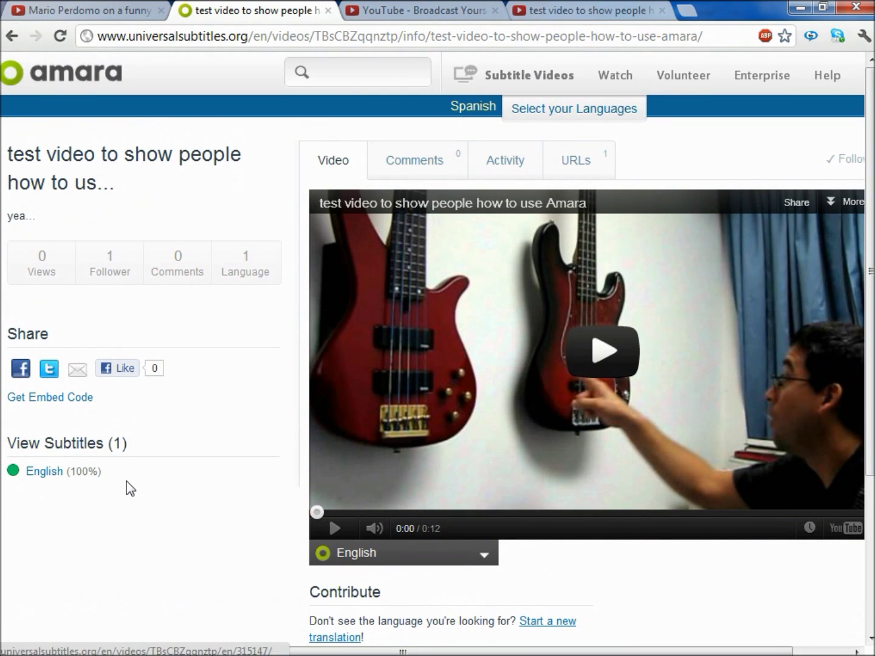
Open the English subtitles (lines at 0:01–0:05 and 0:09–0:11) and download them as SRT.
left_click(55, 474)
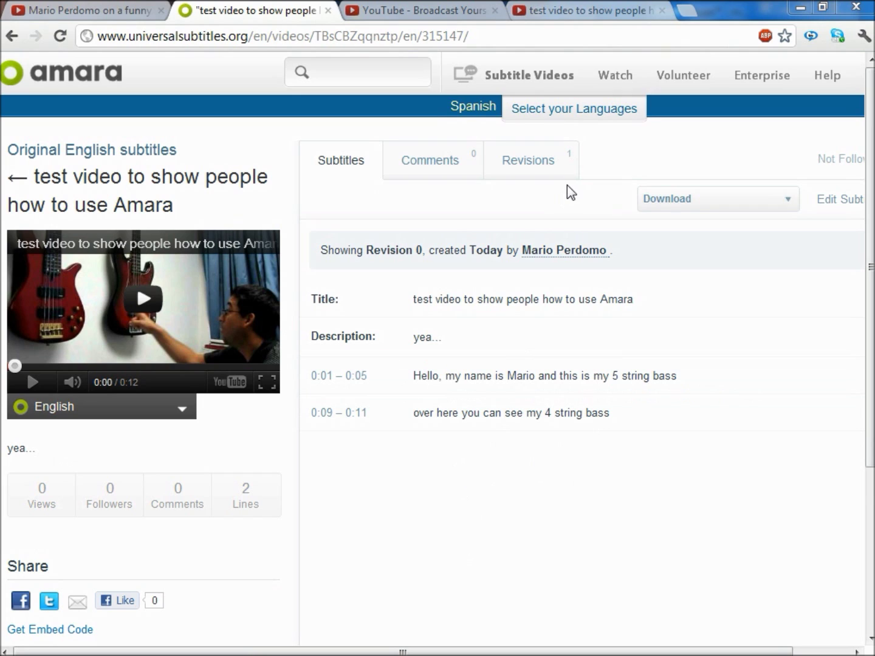
left_click(703, 200)
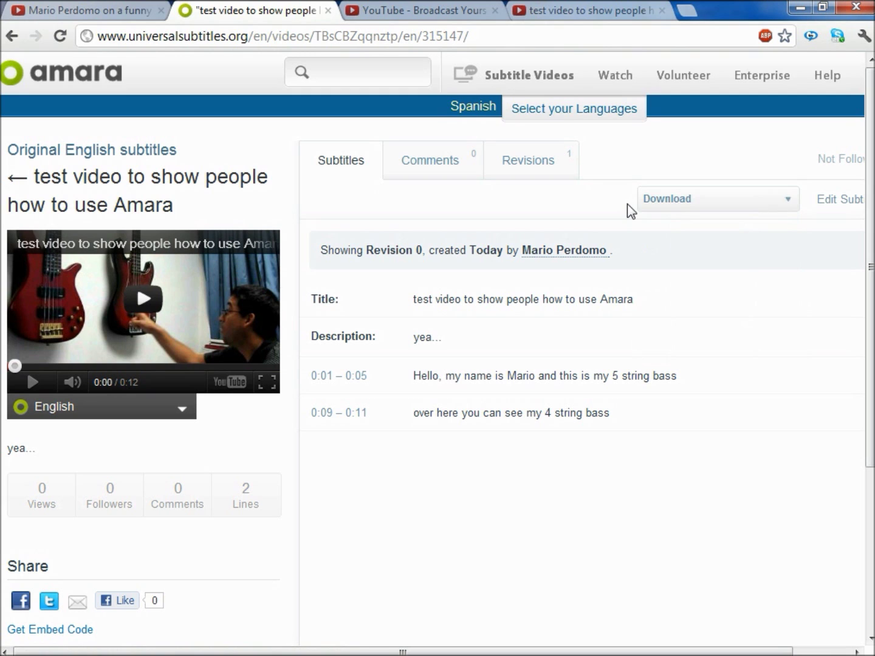
Go to the test video's YouTube page and open its Captions page, which has no tracks yet.
left_click(547, 2)
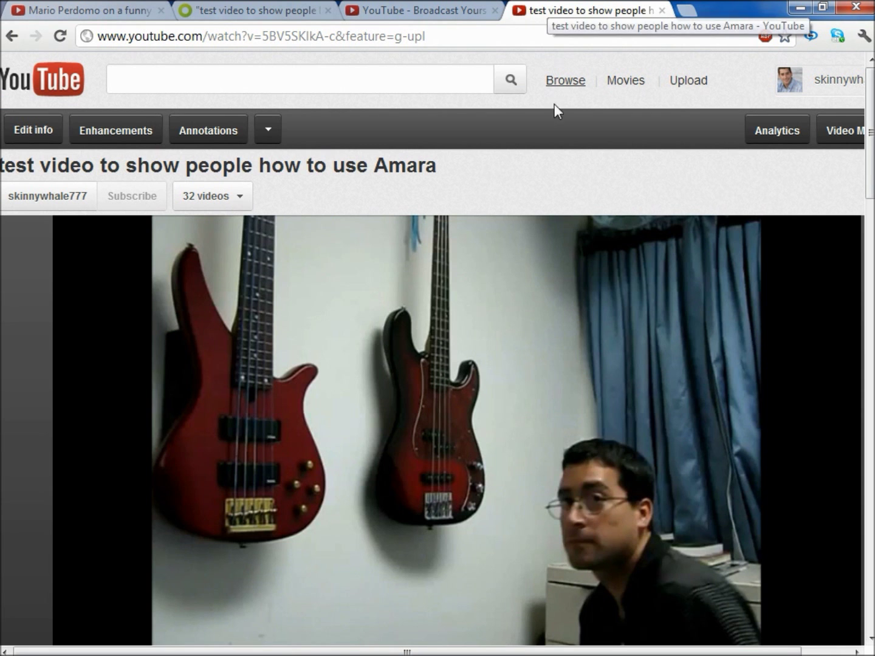
scroll(441, 290, "down", 3)
scroll(499, 299, "up", 3)
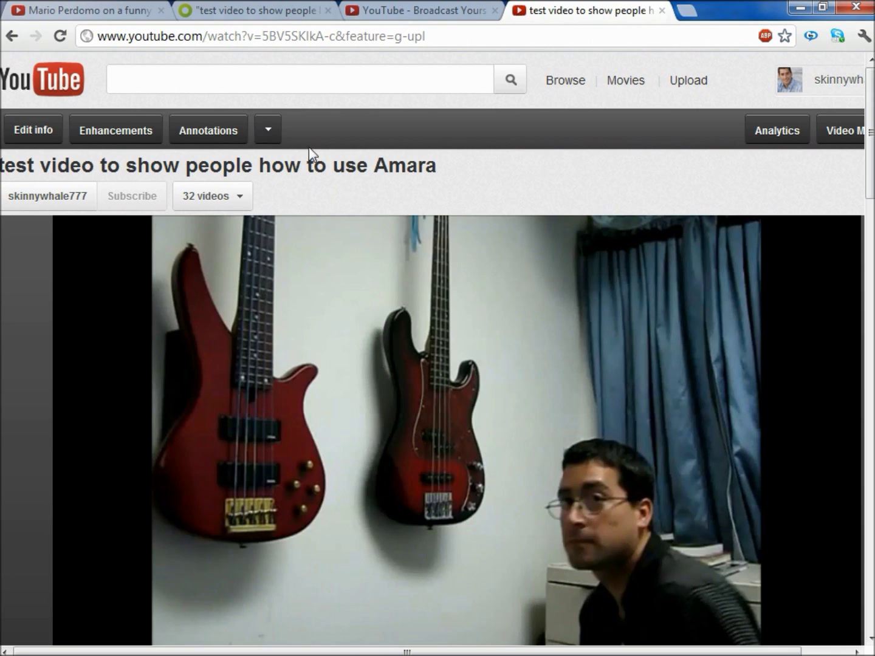
left_click(265, 134)
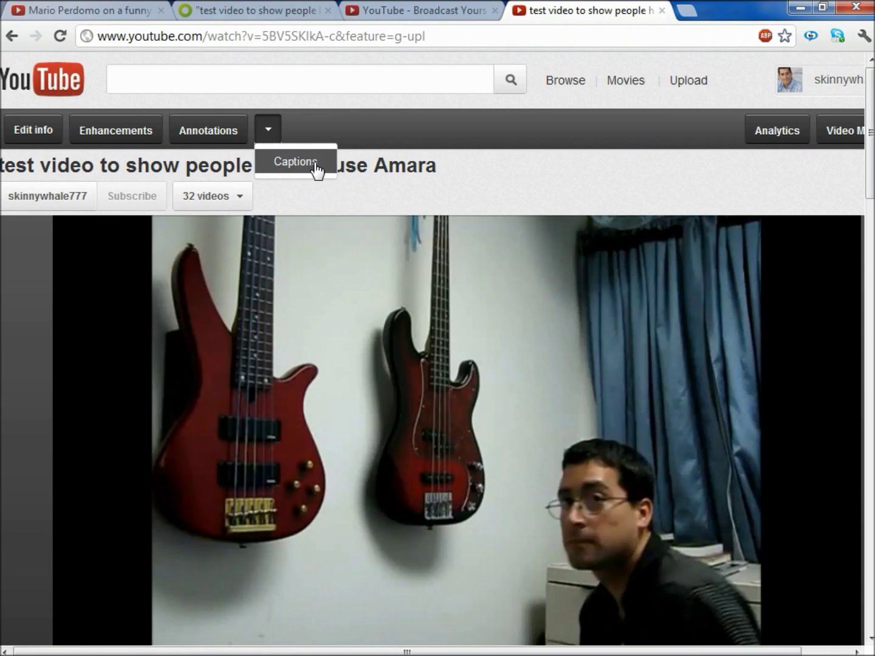
left_click(315, 165)
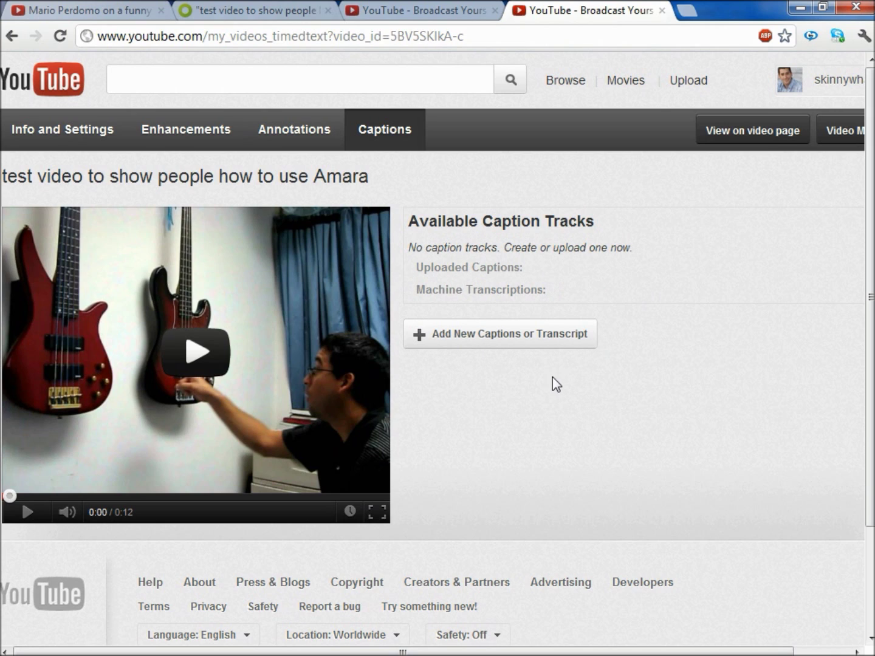
Add the exported Amara .srt as a new caption file named 'Ingles' and upload it.
left_click(465, 346)
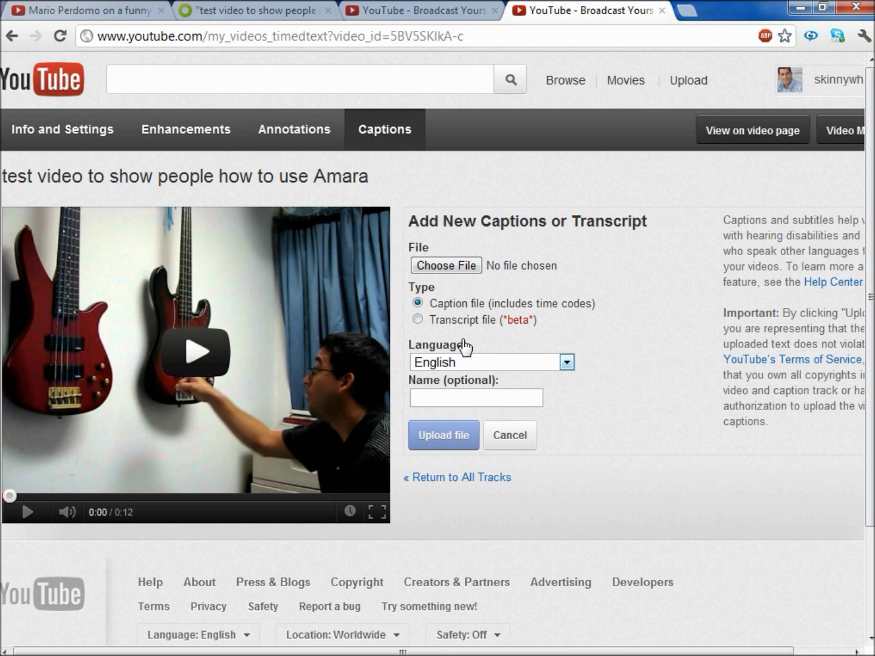
left_click(451, 259)
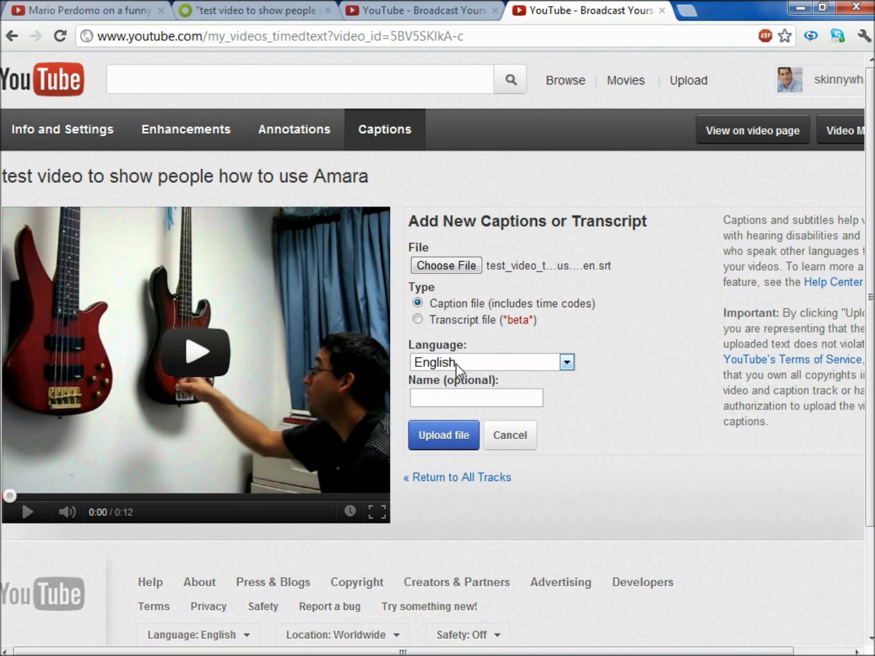
left_click(475, 400)
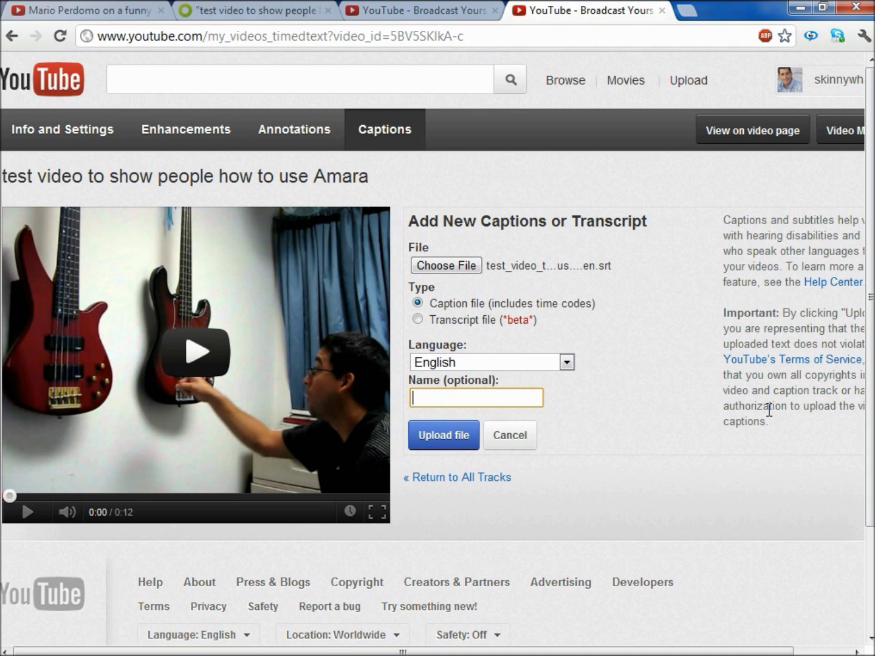
type("Ingles")
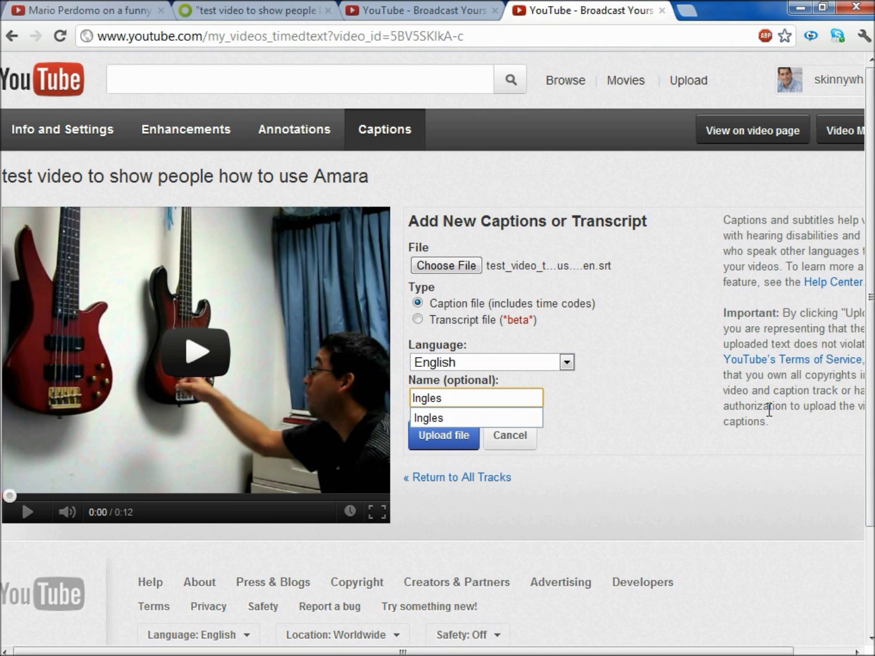
left_click(663, 416)
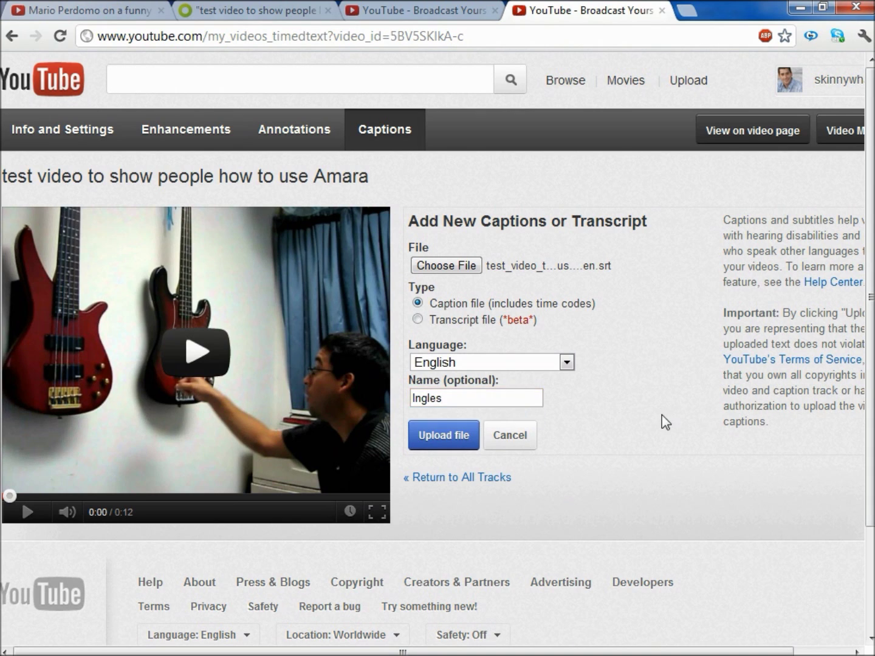
left_click(444, 436)
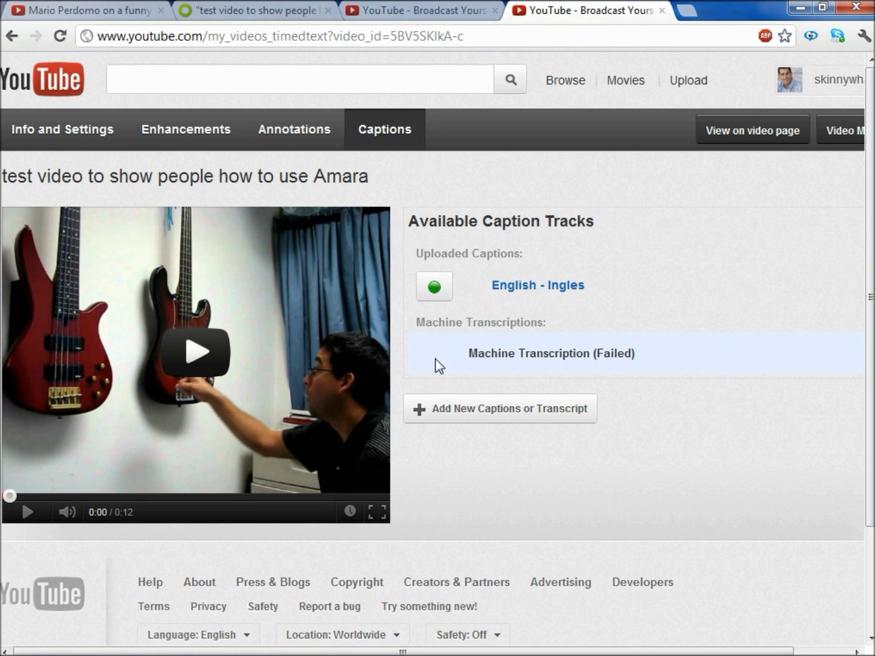
left_click(436, 291)
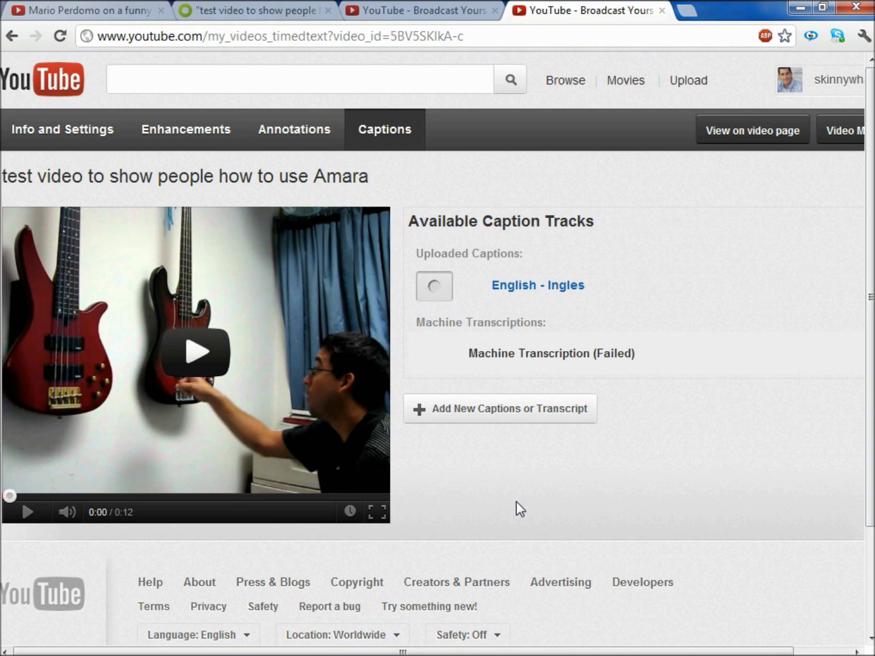
left_click(434, 298)
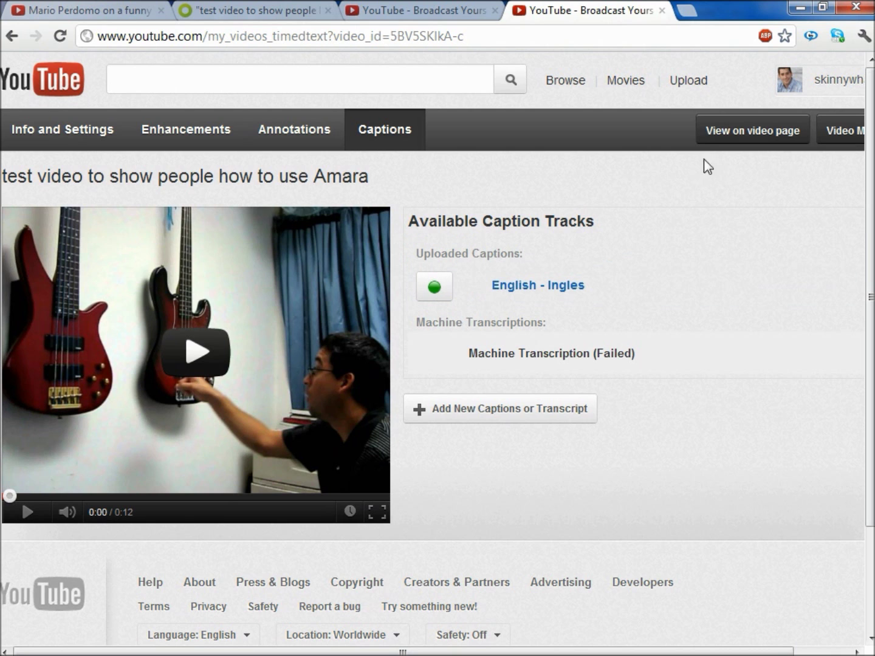
Return to the watch page and play the video to the end with the English - Ingles captions showing.
left_click(715, 134)
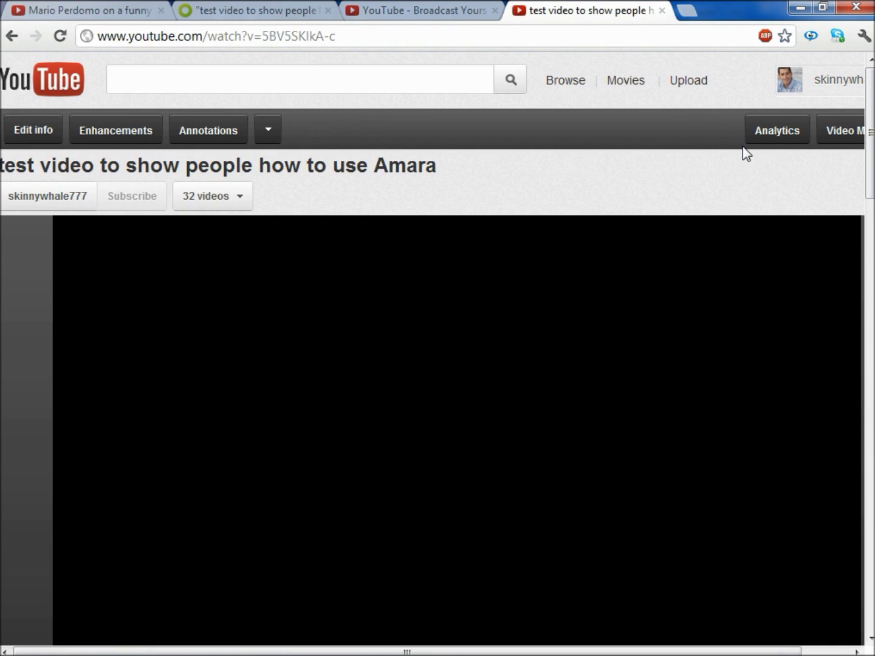
scroll(649, 279, "down", 1)
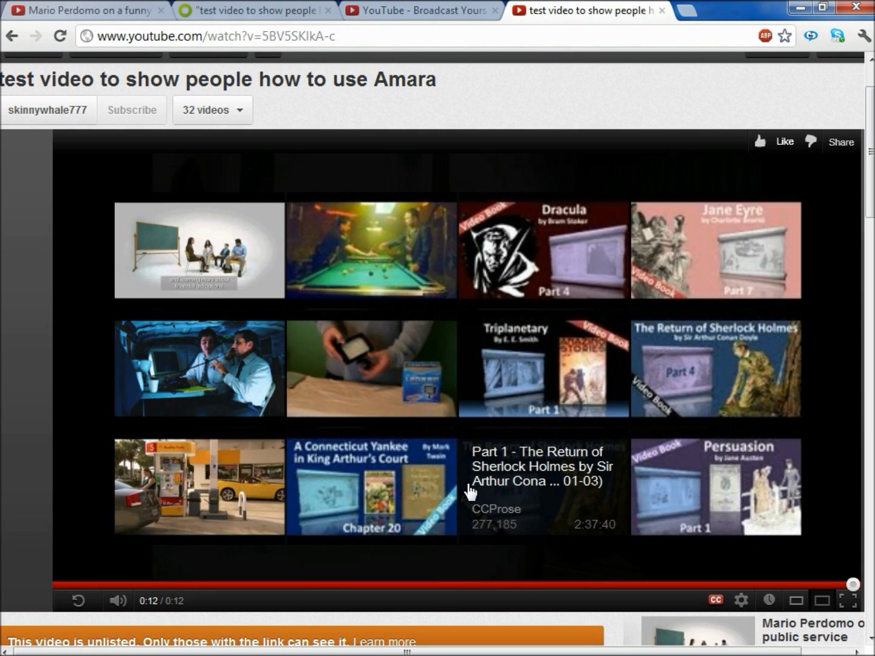
scroll(336, 185, "up", 2)
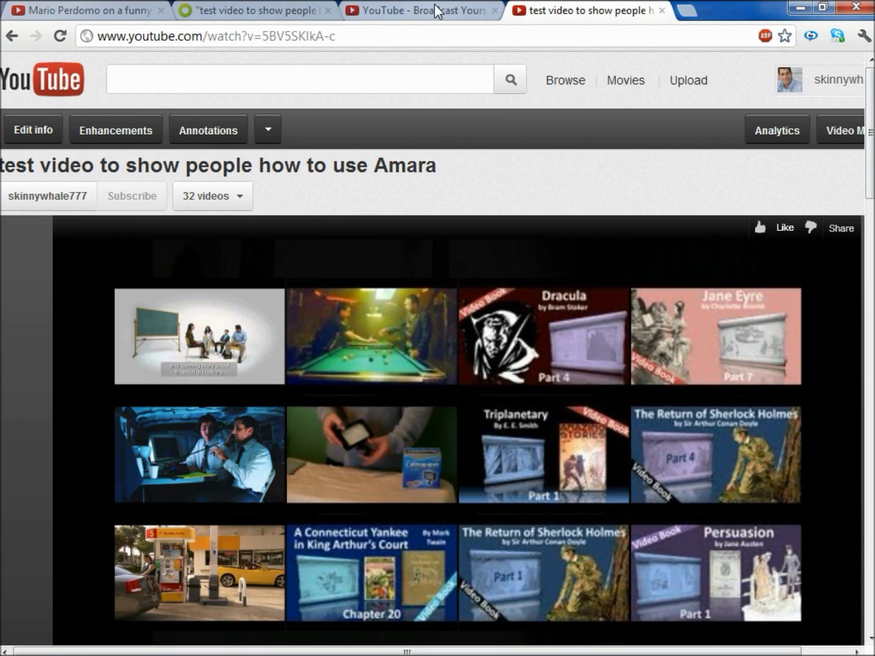